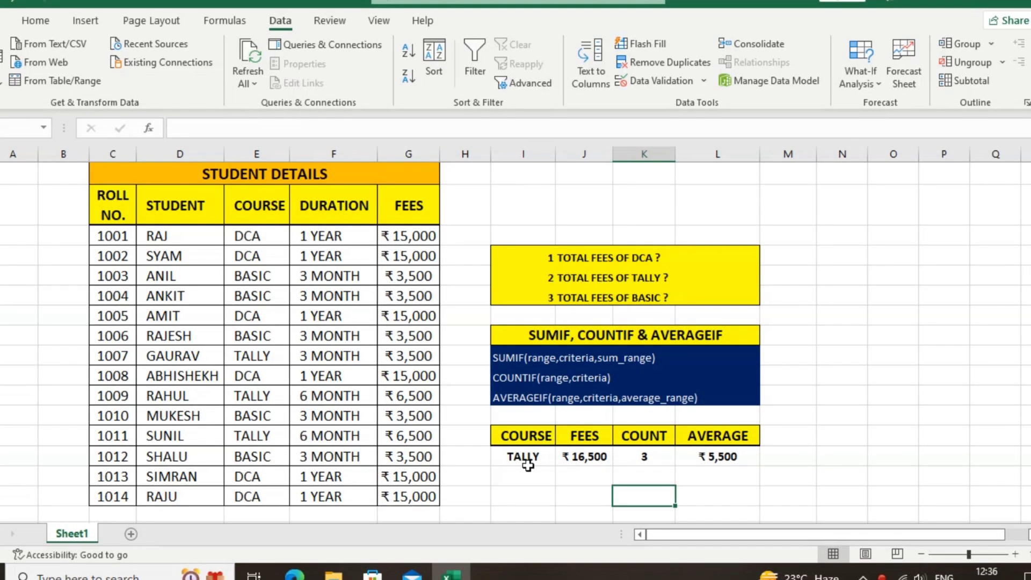
# Walk through the STUDENT DETAILS columns and the SUMIF, COUNTIF & AVERAGEIF heading.
pyautogui.click(565, 402)
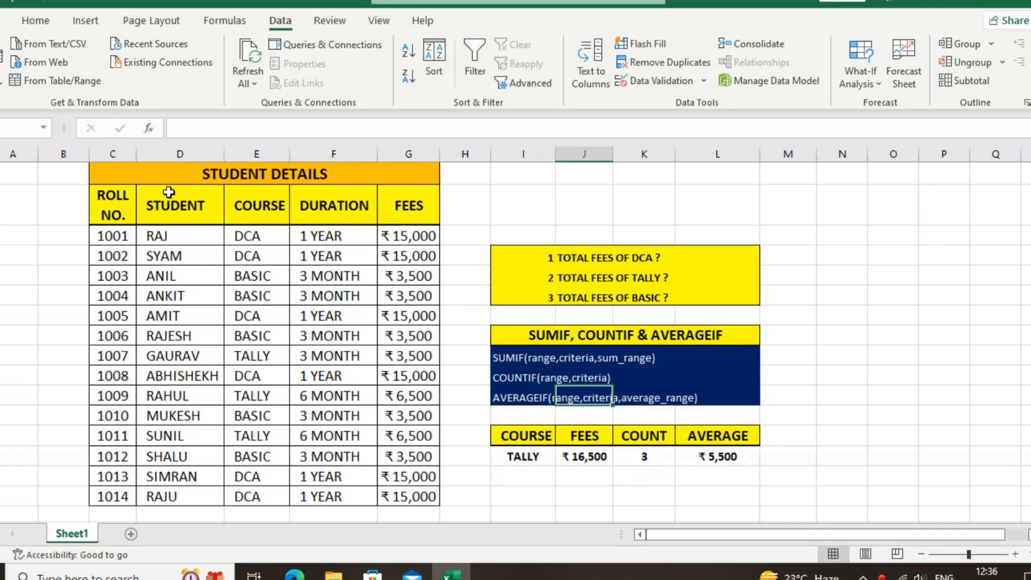
pyautogui.click(159, 175)
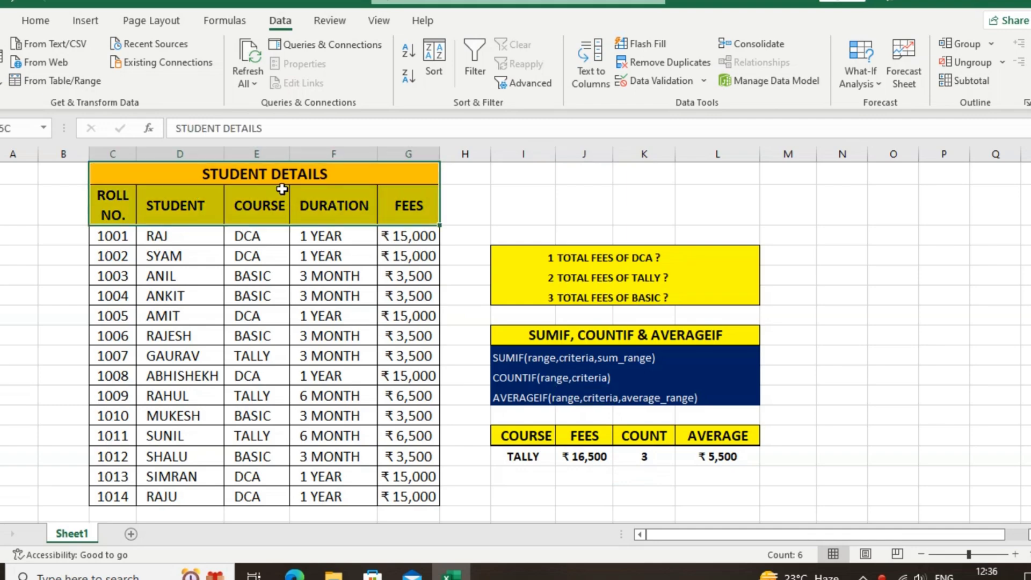
pyautogui.moveTo(111, 204); pyautogui.dragTo(112, 496)
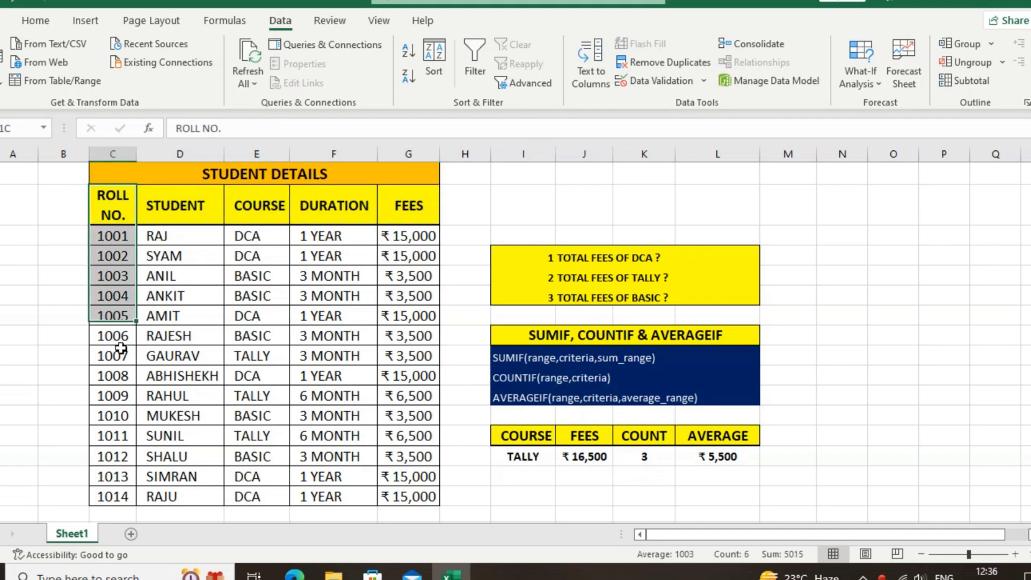
pyautogui.moveTo(172, 206); pyautogui.dragTo(172, 496)
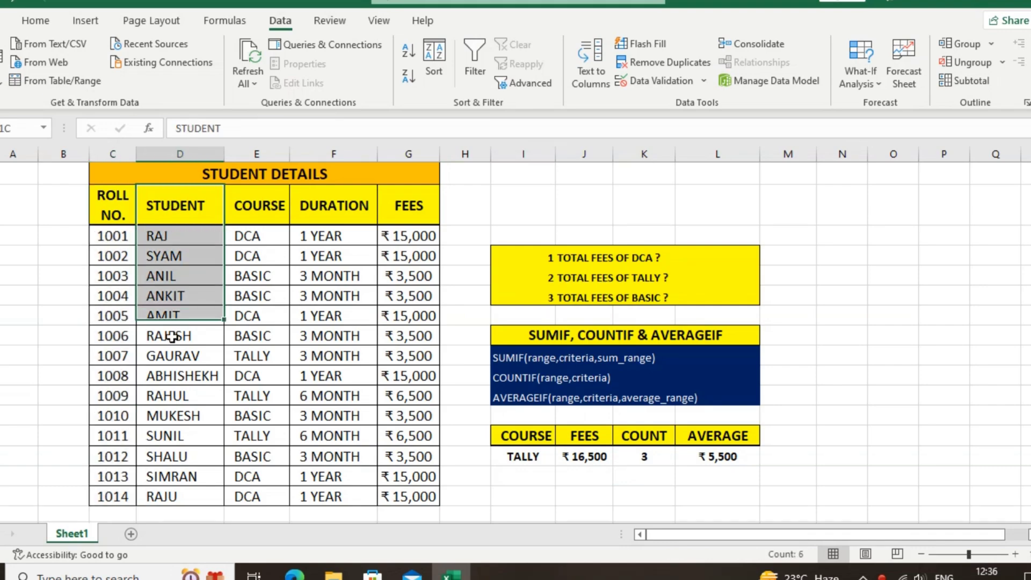
pyautogui.moveTo(254, 200); pyautogui.dragTo(253, 496)
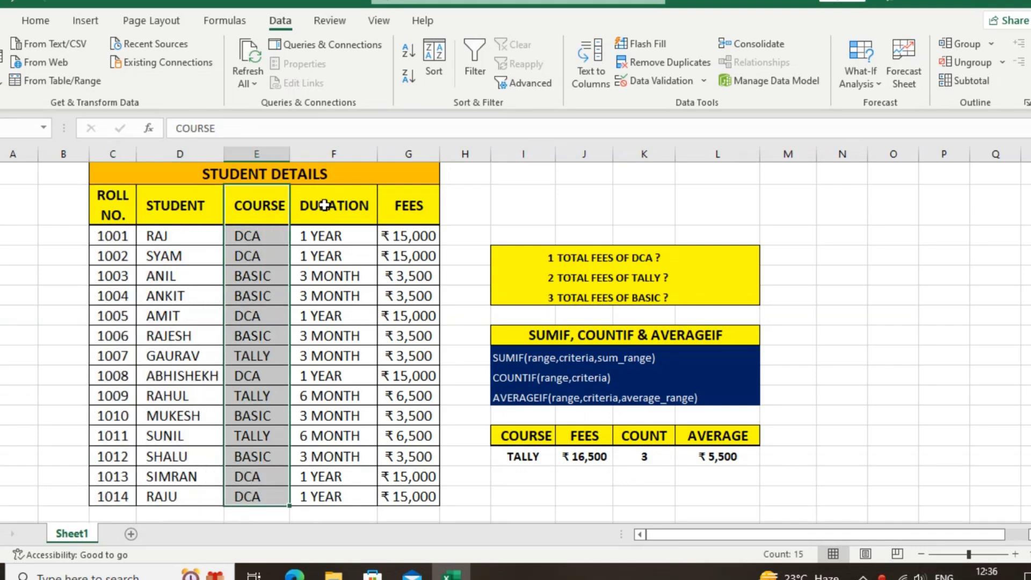
pyautogui.moveTo(325, 205); pyautogui.dragTo(301, 495)
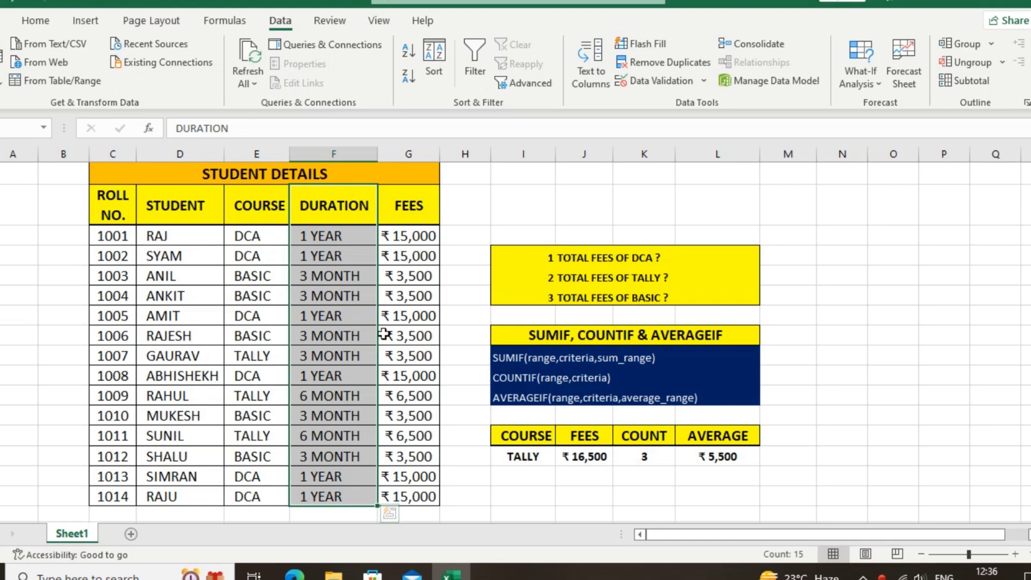
pyautogui.moveTo(399, 237); pyautogui.dragTo(396, 496)
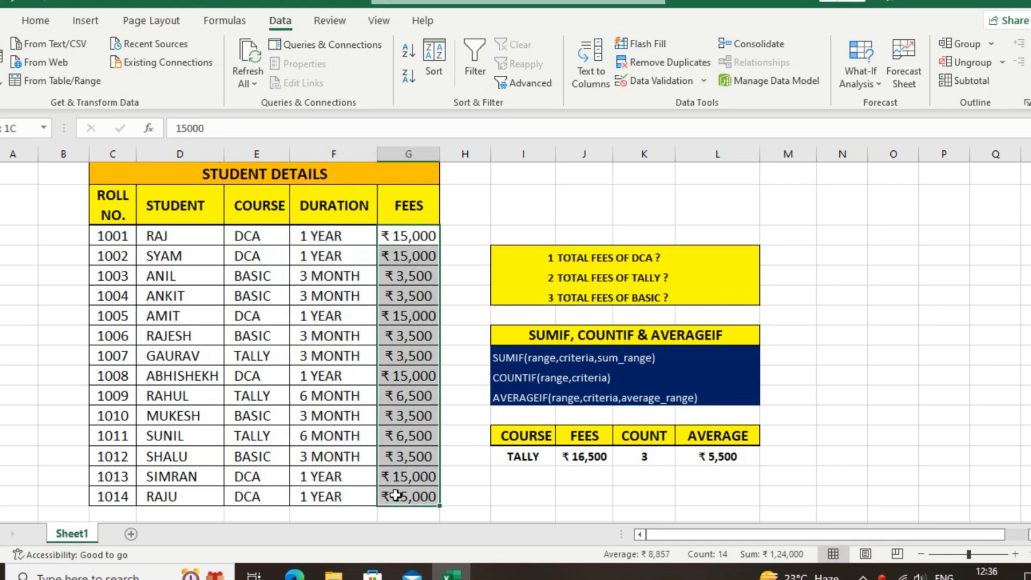
pyautogui.click(342, 238)
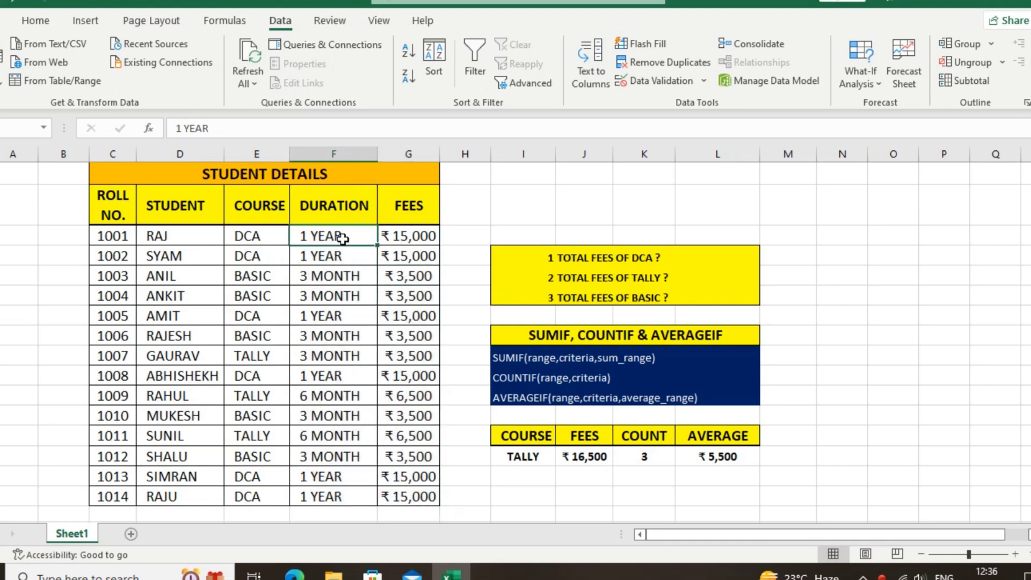
pyautogui.click(560, 336)
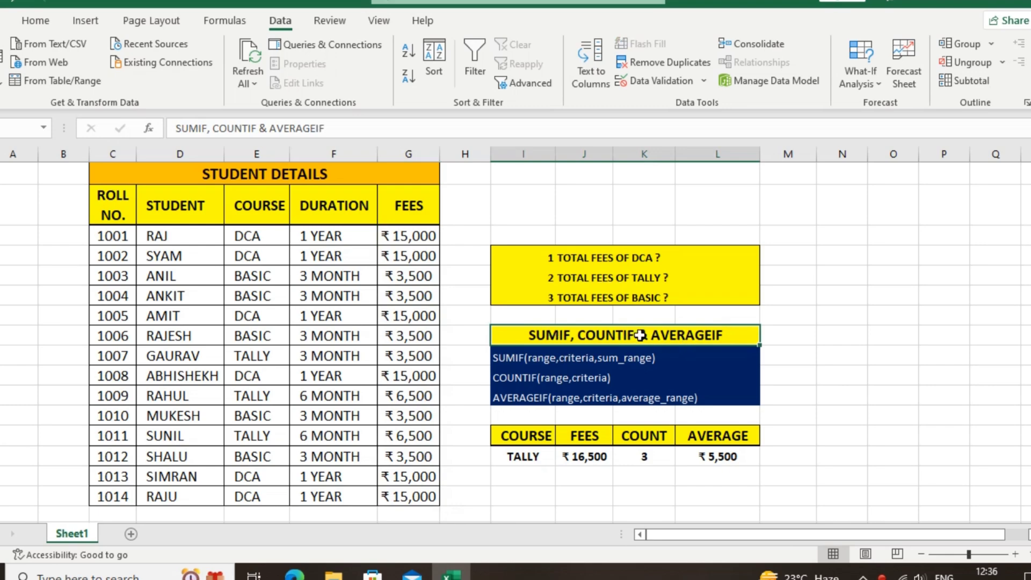
pyautogui.click(379, 262)
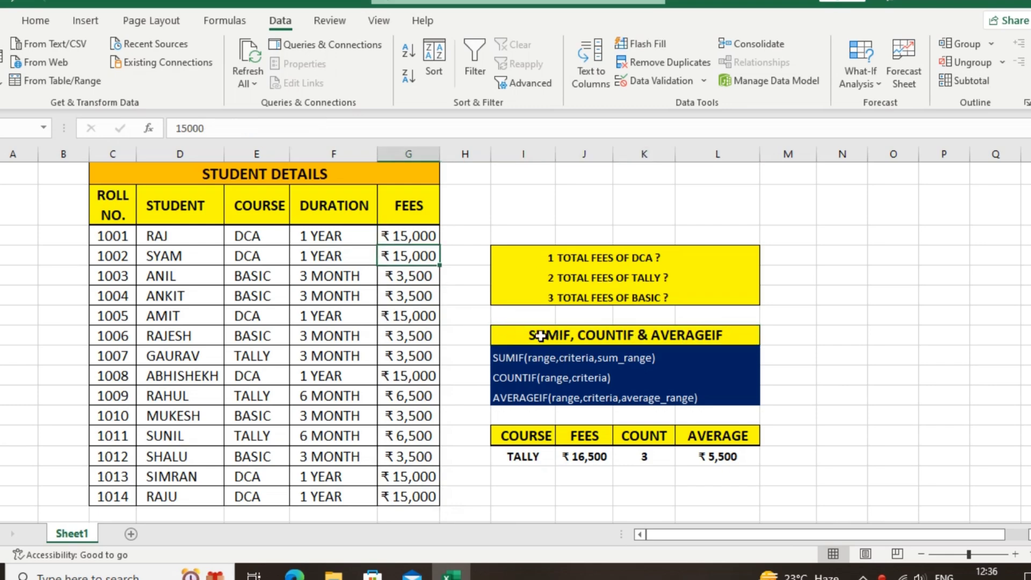
pyautogui.click(628, 339)
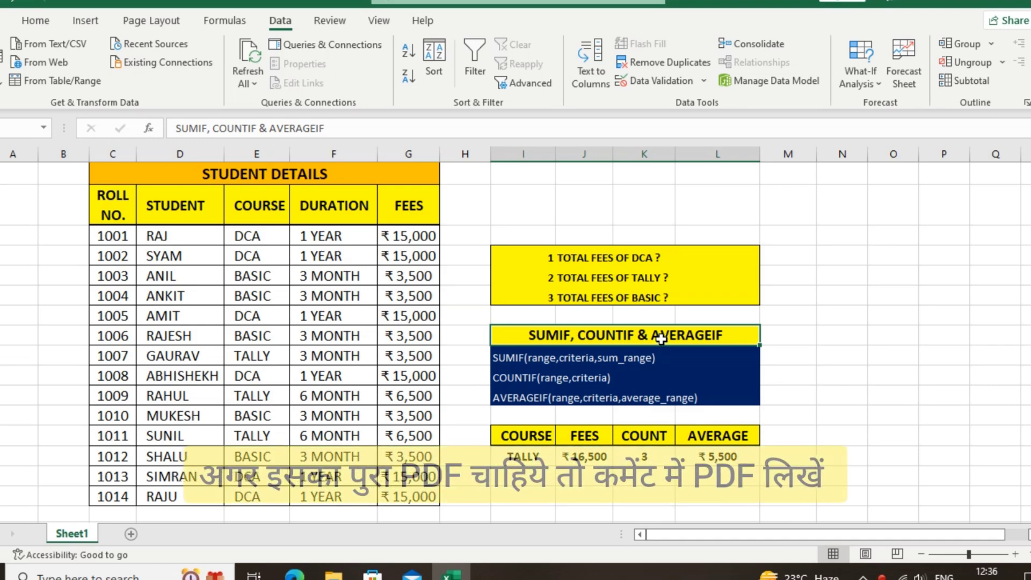
pyautogui.click(563, 368)
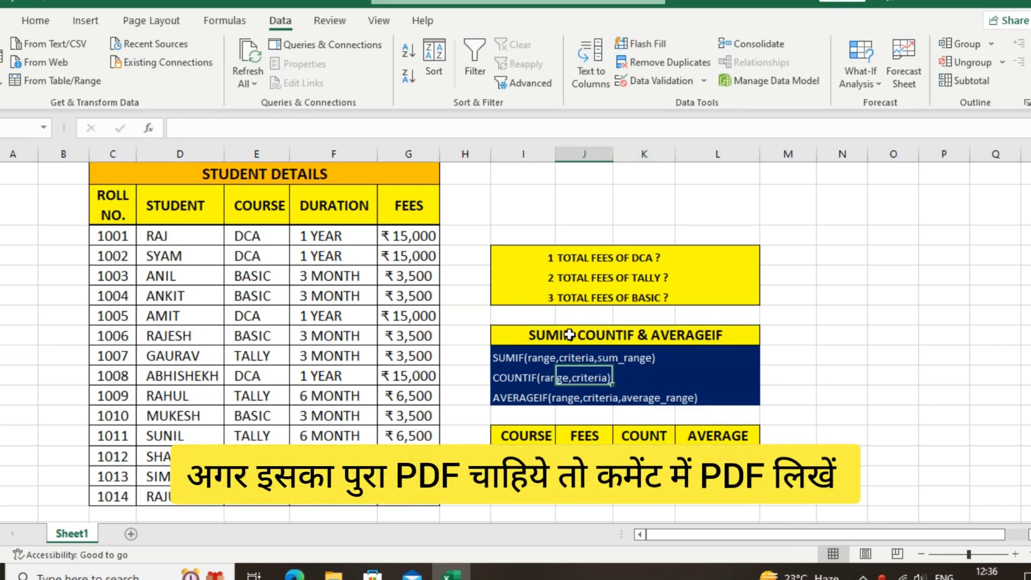
pyautogui.click(633, 334)
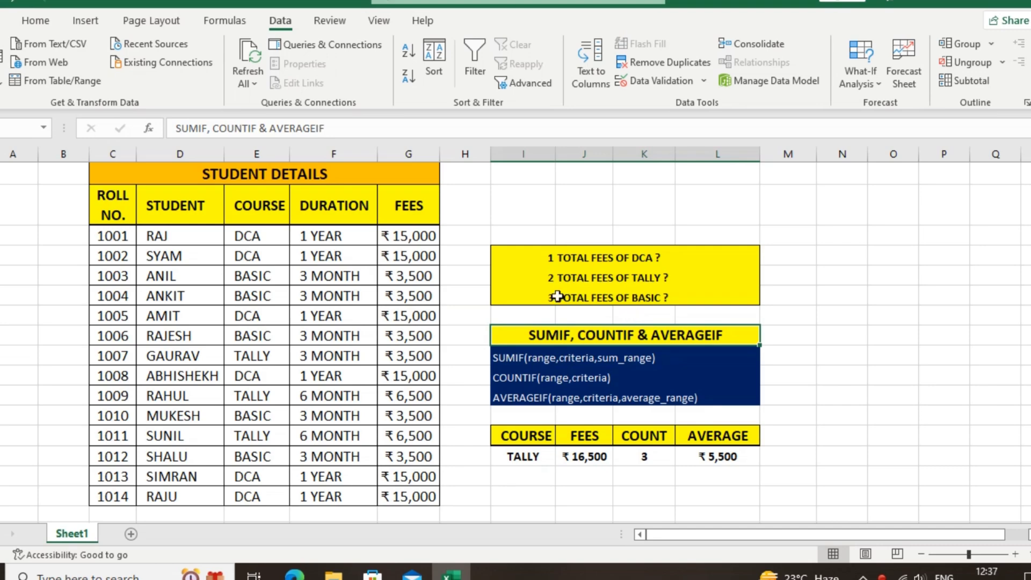
# Highlight the student table and point out DCA entries with ₹15,000 fees, plus BASIC and TALLY.
pyautogui.moveTo(110, 175); pyautogui.dragTo(138, 479)
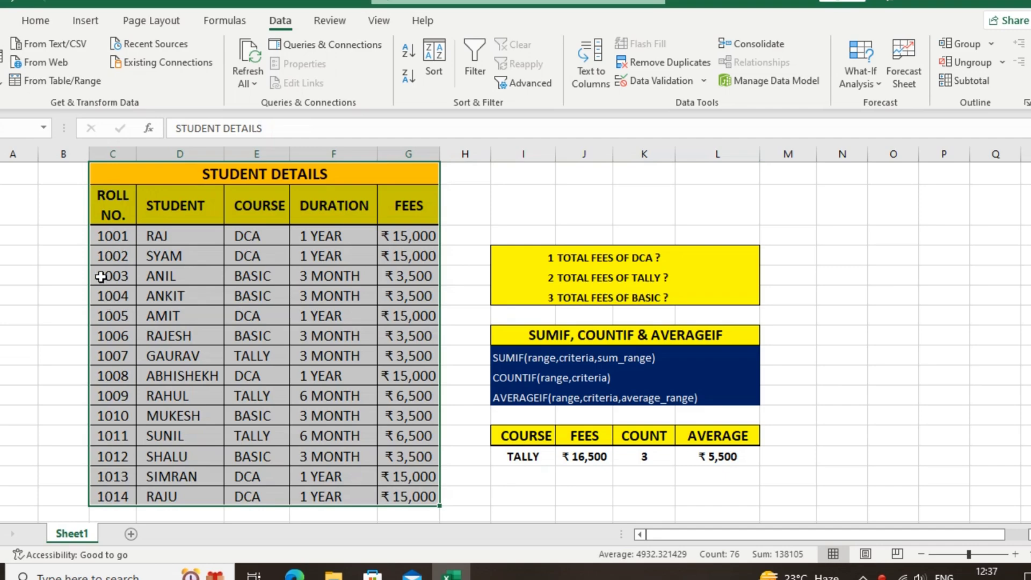
pyautogui.moveTo(111, 198); pyautogui.dragTo(302, 308)
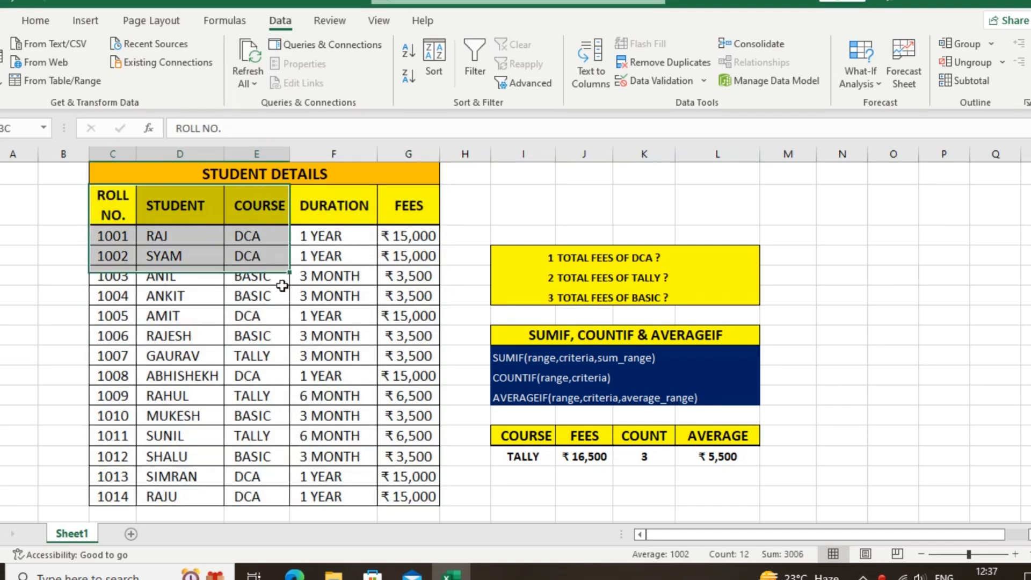
pyautogui.click(340, 304)
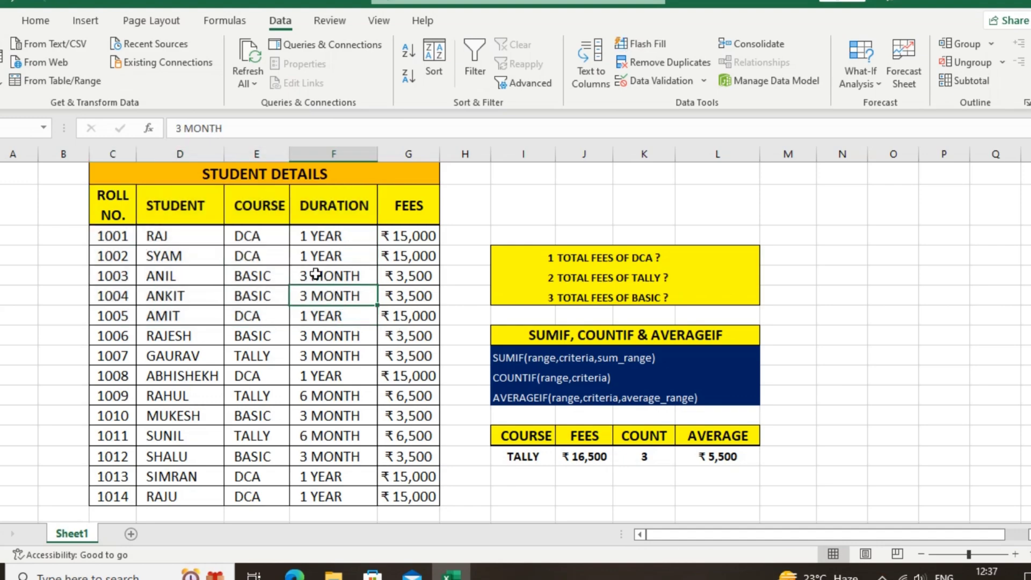
pyautogui.click(322, 256)
pyautogui.click(240, 176)
pyautogui.click(204, 209)
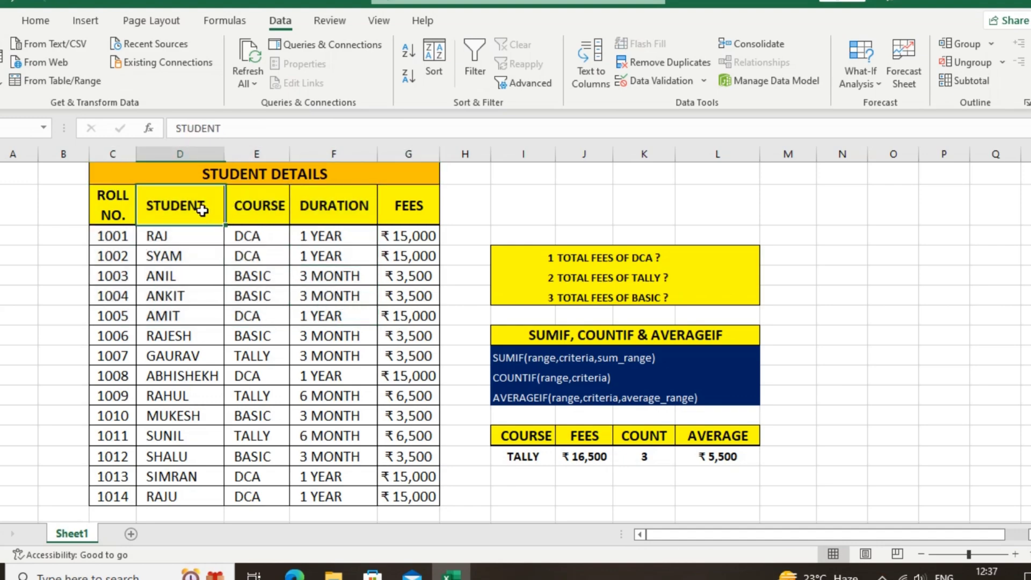
pyautogui.click(260, 207)
pyautogui.click(256, 239)
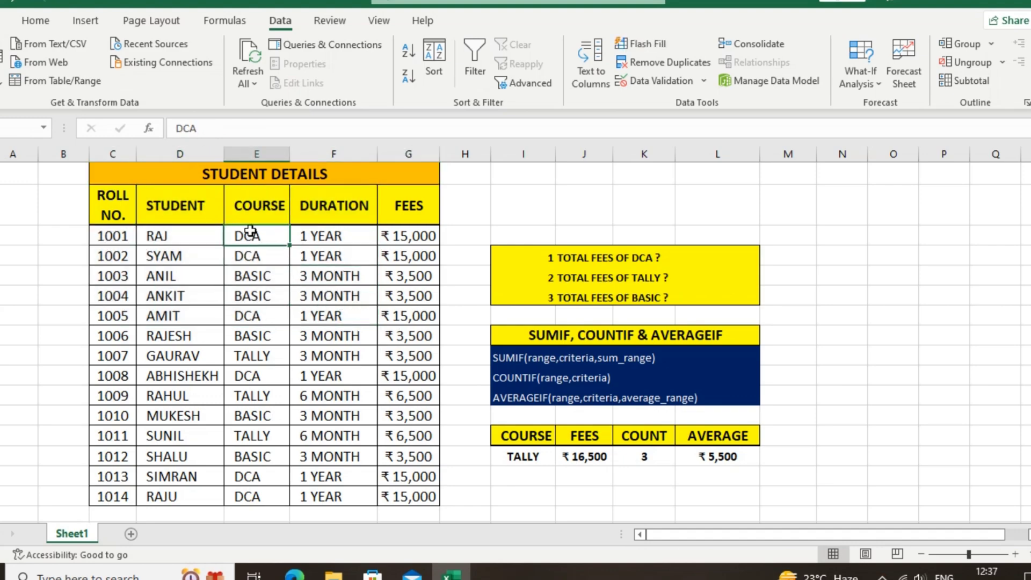
pyautogui.click(406, 240)
pyautogui.click(252, 237)
pyautogui.click(406, 240)
pyautogui.click(244, 232)
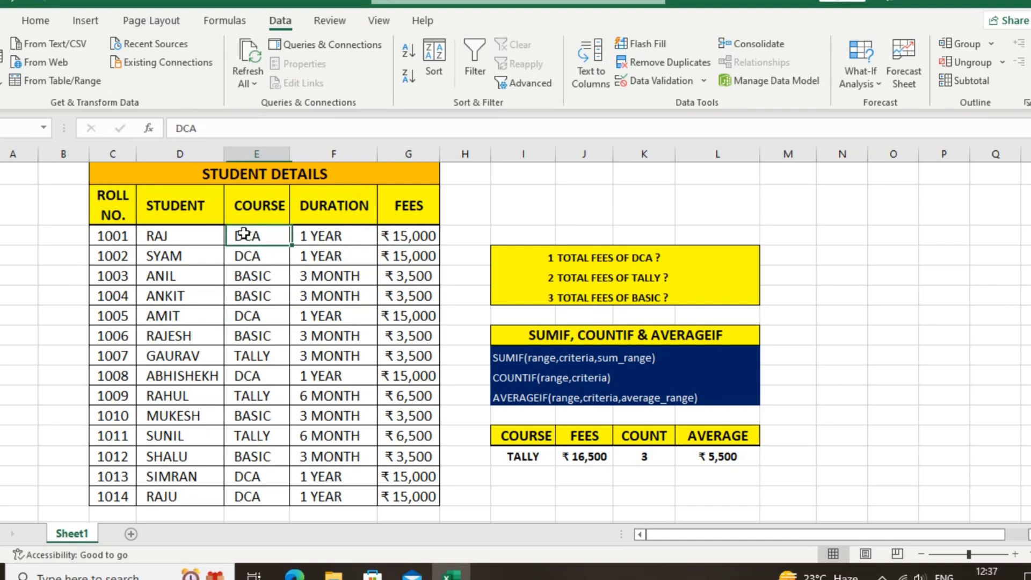
pyautogui.click(395, 237)
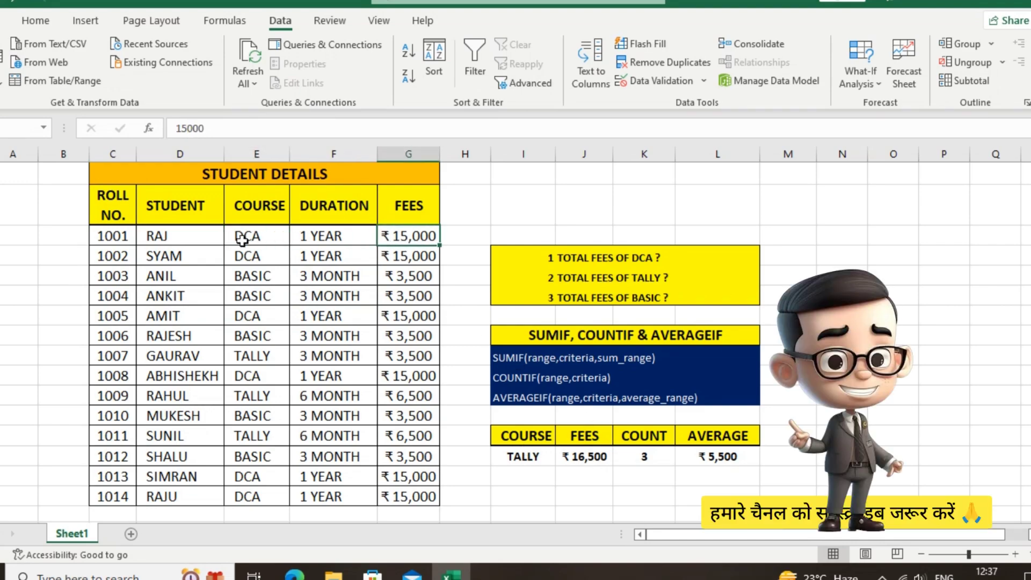
pyautogui.click(256, 279)
pyautogui.click(260, 354)
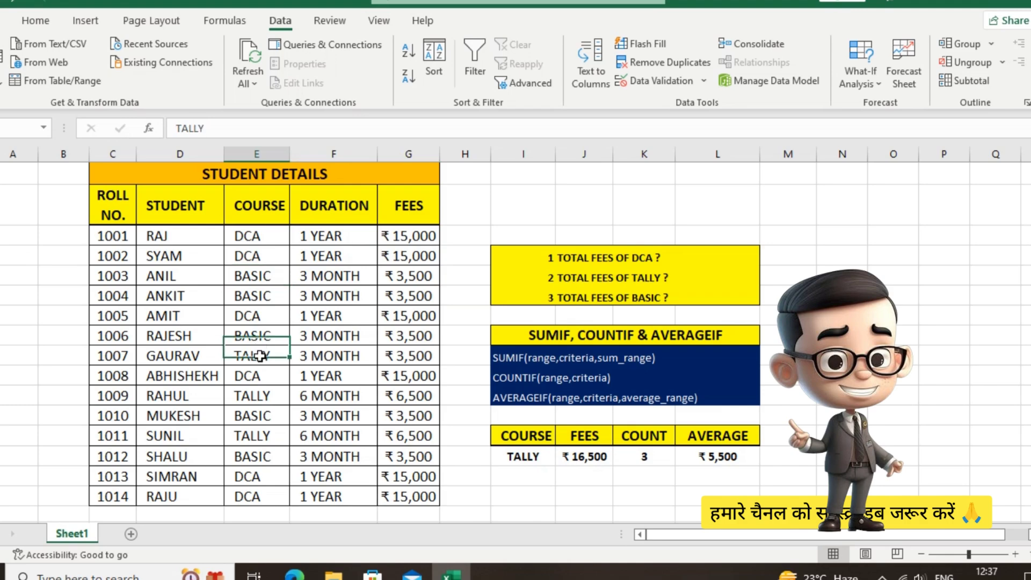
# Change the course choice cell from TALLY to DCA.
pyautogui.click(521, 454)
pyautogui.click(562, 460)
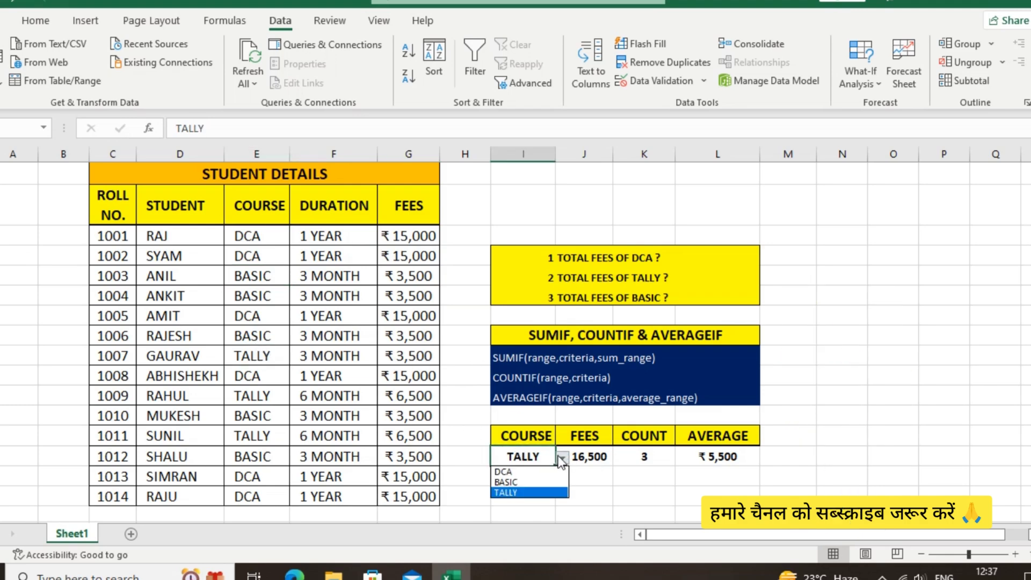
pyautogui.click(515, 470)
pyautogui.click(307, 367)
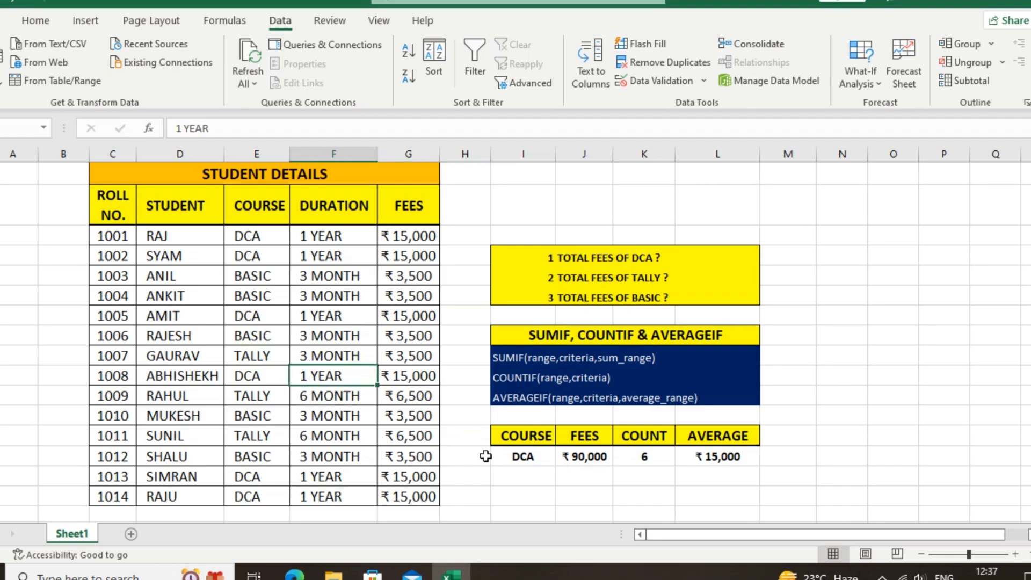
pyautogui.click(245, 236)
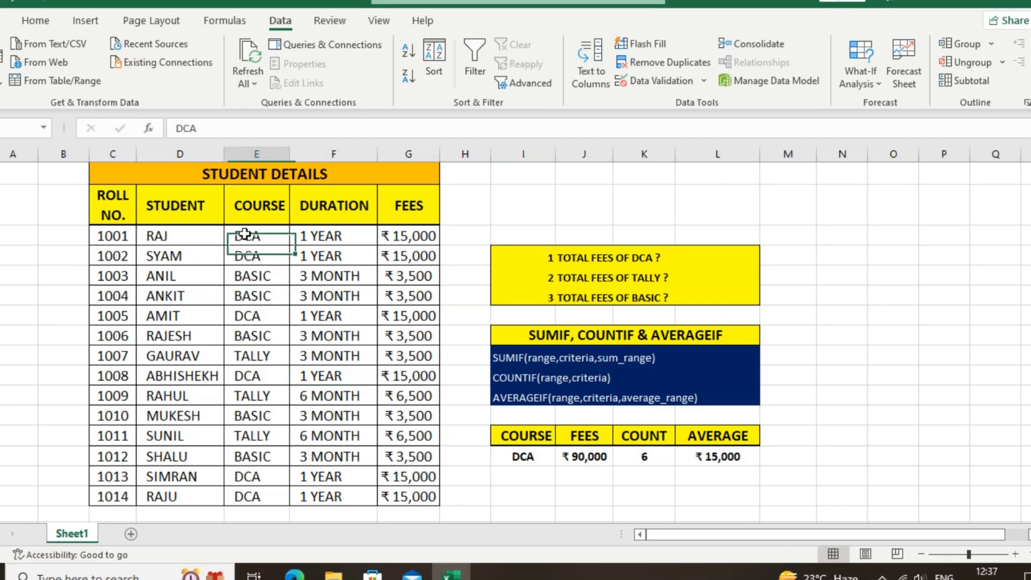
# Inspect the SUMIF, COUNTIF and AVERAGEIF formulas behind the DCA fees, count and average.
pyautogui.click(591, 460)
pyautogui.click(643, 458)
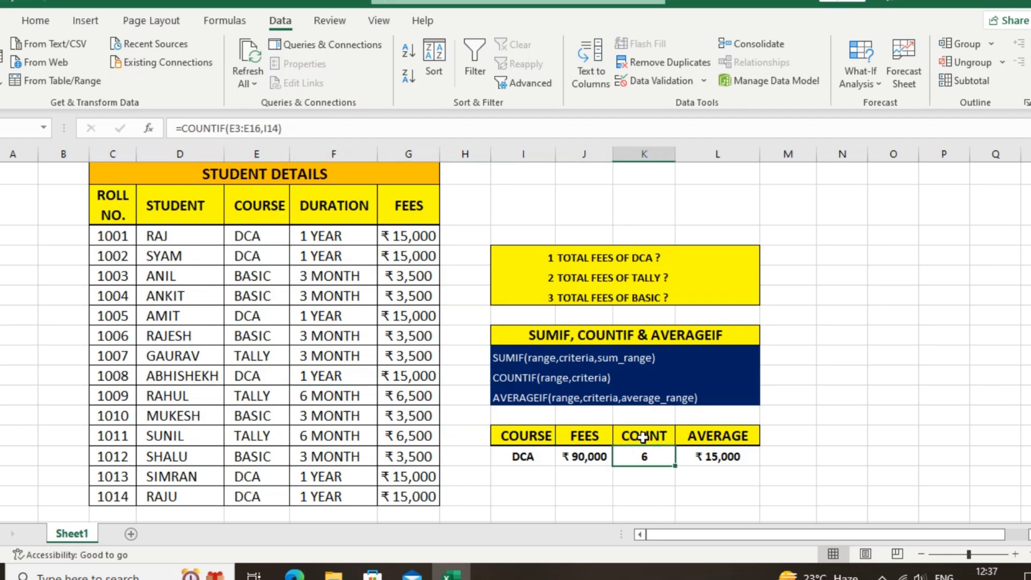
pyautogui.click(714, 461)
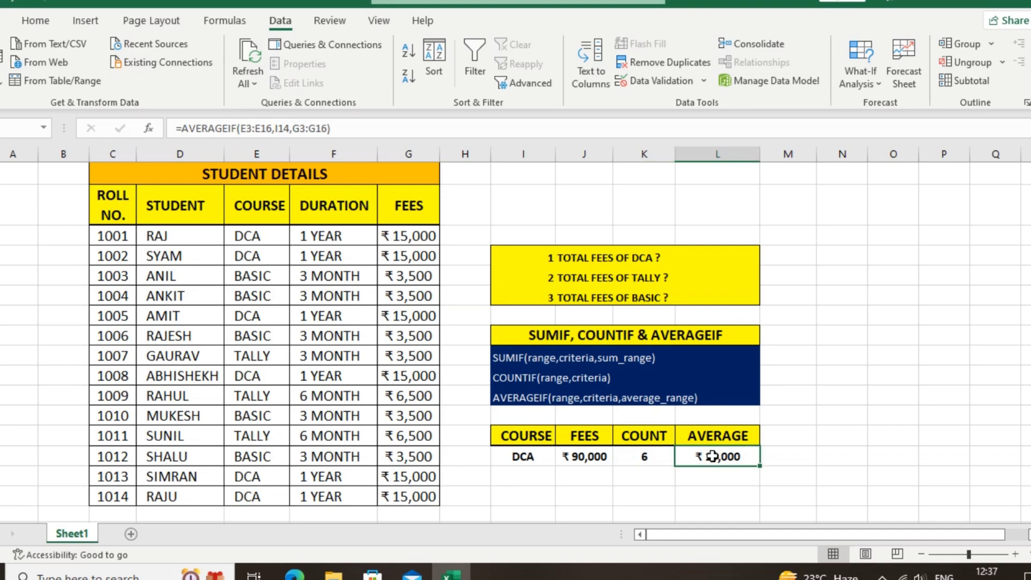
pyautogui.click(708, 473)
pyautogui.click(708, 458)
pyautogui.click(703, 480)
pyautogui.click(709, 458)
pyautogui.click(587, 456)
pyautogui.click(700, 460)
pyautogui.click(668, 476)
# Switch the course to BASIC and review the updated AVERAGEIF and SUMIF results.
pyautogui.click(521, 454)
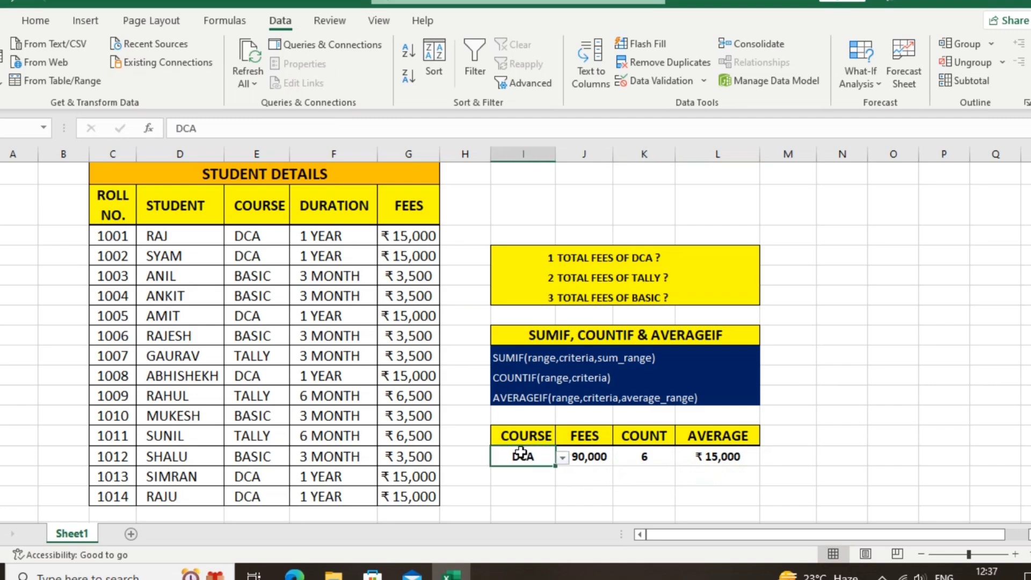
pyautogui.click(562, 457)
pyautogui.click(510, 482)
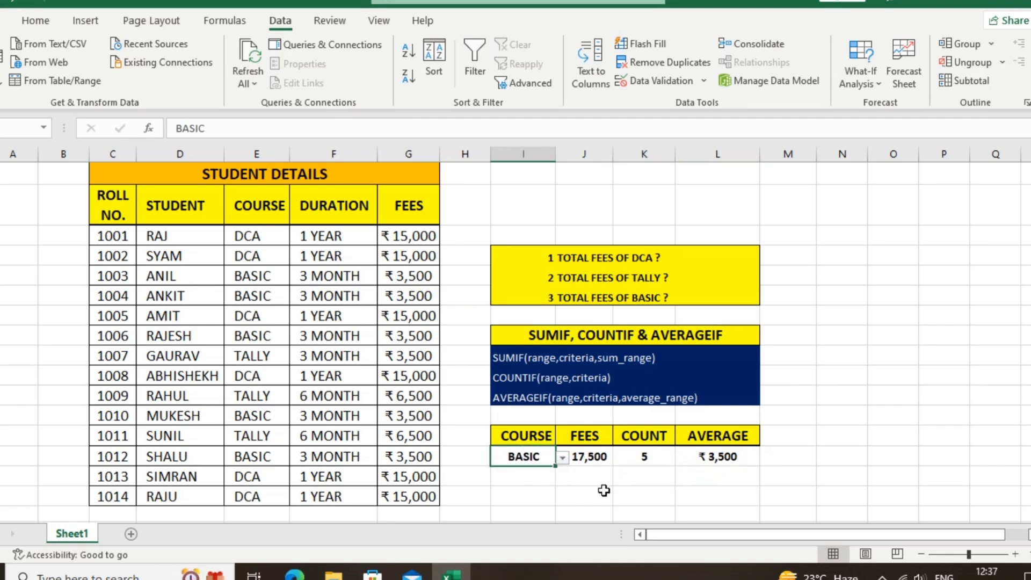
pyautogui.click(617, 490)
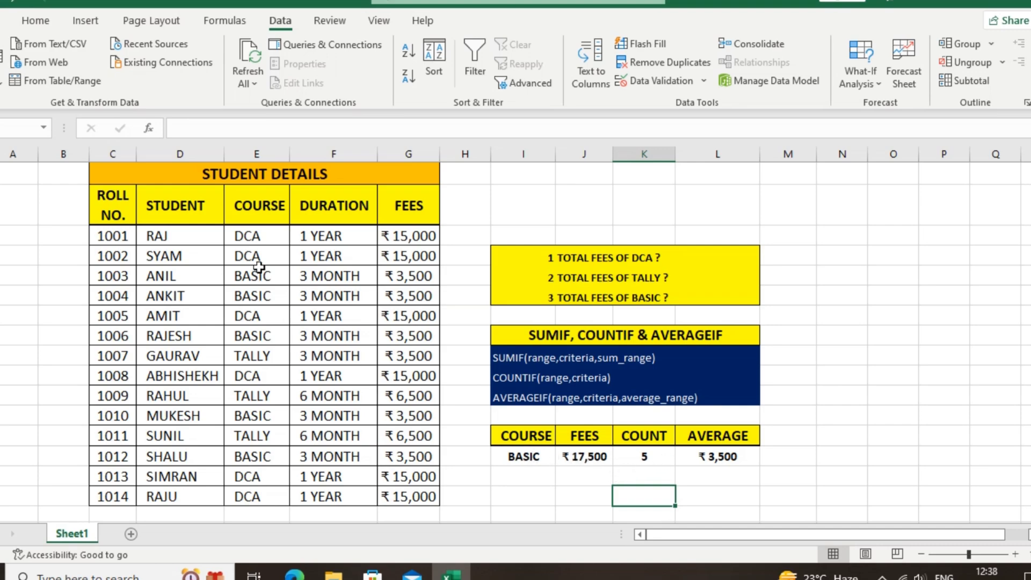
pyautogui.click(726, 458)
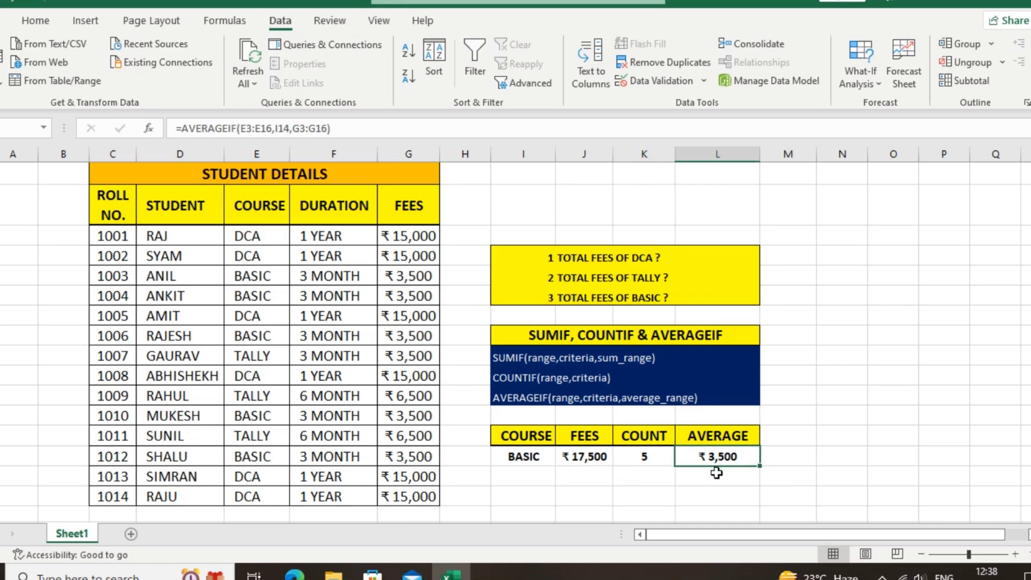
pyautogui.click(717, 473)
pyautogui.click(717, 456)
pyautogui.click(576, 455)
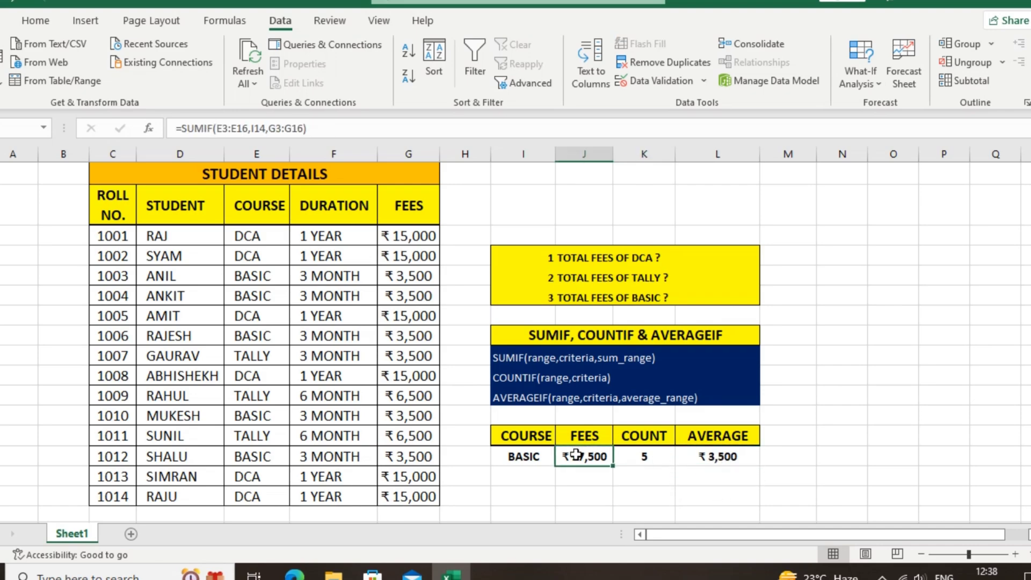
# Reopen the course list without changing BASIC, then select the empty cell below it.
pyautogui.click(529, 456)
pyautogui.click(562, 457)
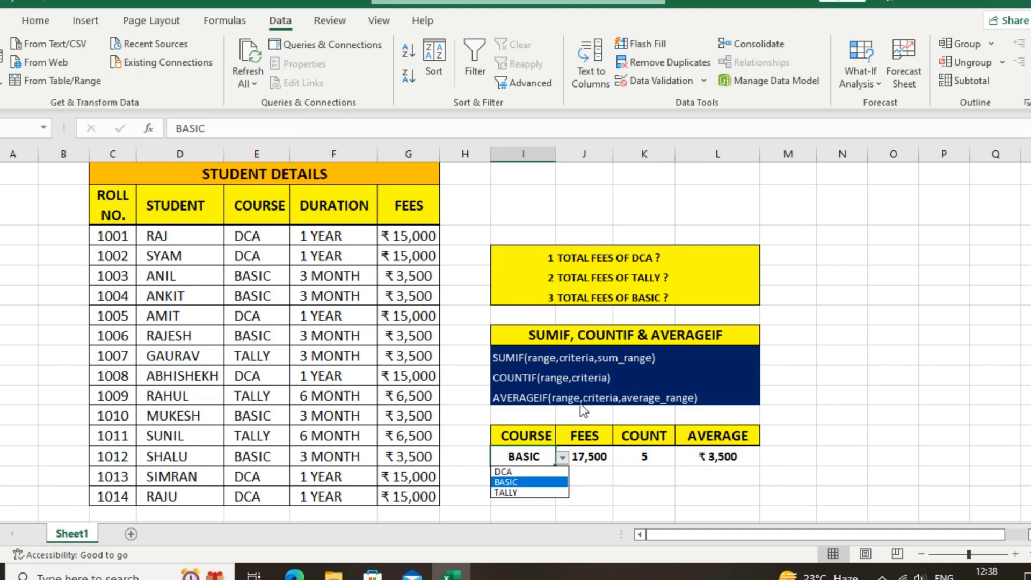
pyautogui.press('Escape')
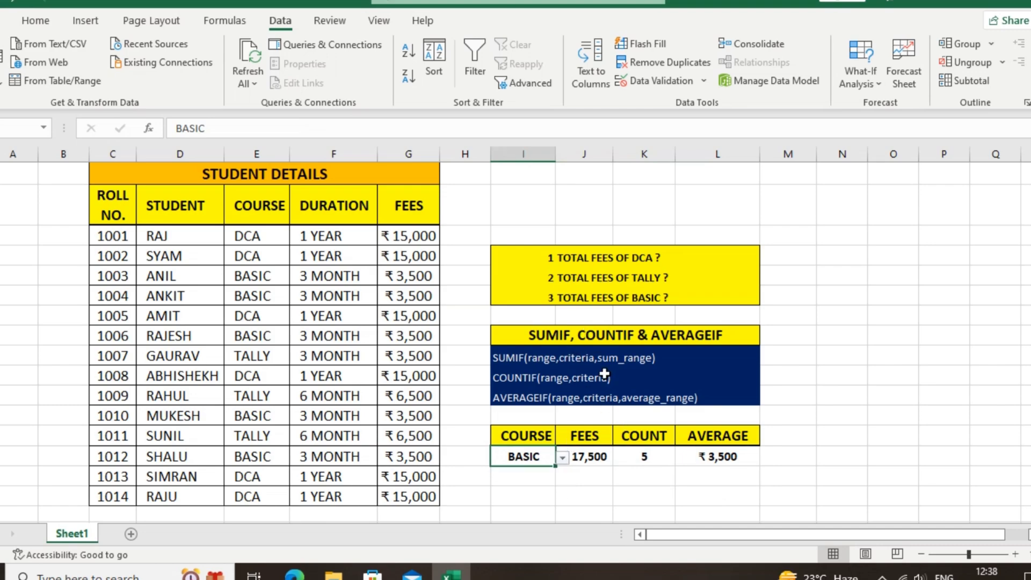
pyautogui.scroll(-1, 607, 387)
pyautogui.scroll(1, 613, 396)
pyautogui.click(827, 396)
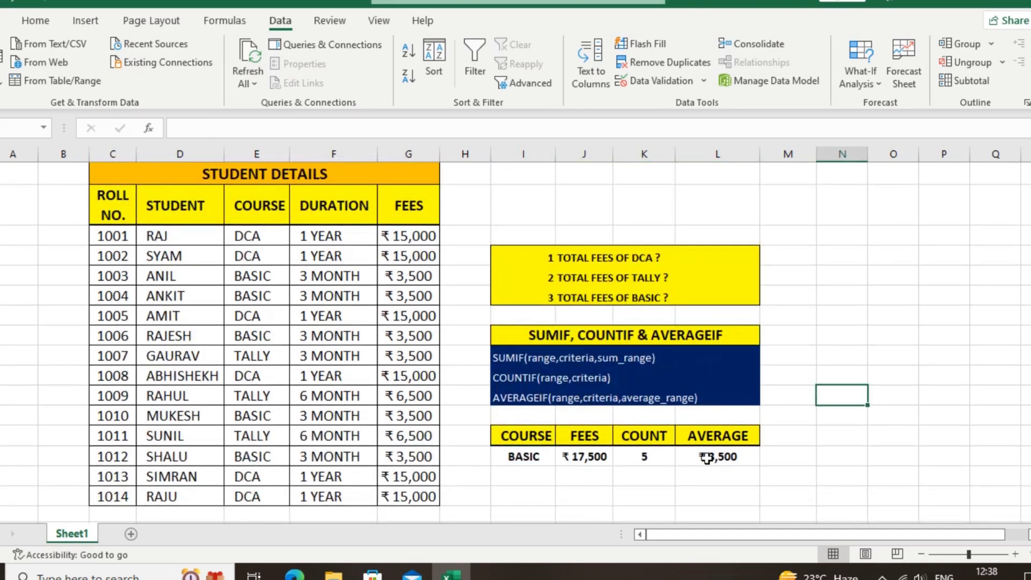
pyautogui.click(586, 438)
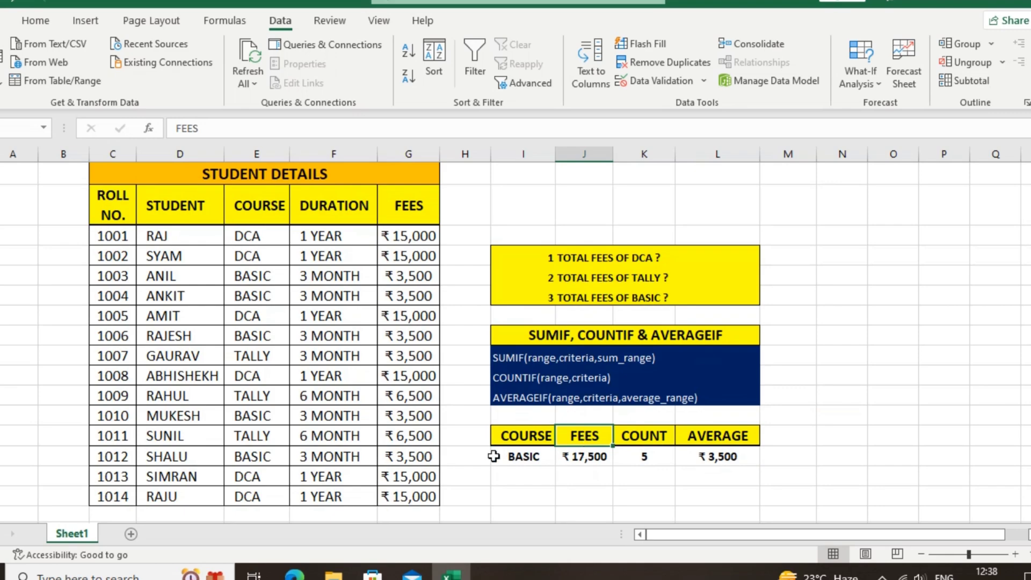
pyautogui.click(542, 457)
pyautogui.click(572, 480)
pyautogui.click(528, 457)
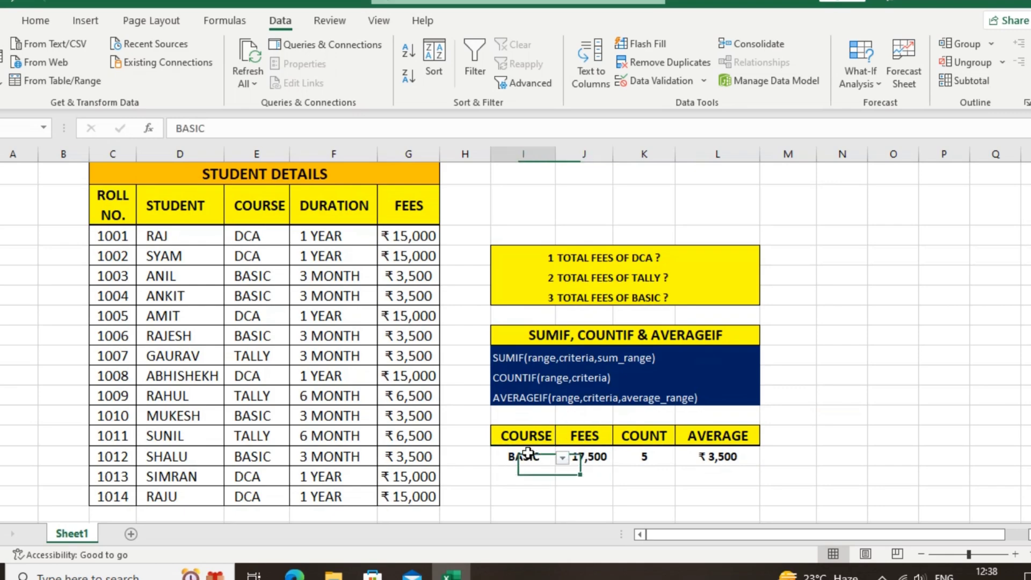
pyautogui.click(537, 484)
# Apply List data validation sourced from $E$7:$E$9 (DCA, BASIC, TALLY) to the cell below BASIC.
pyautogui.click(607, 482)
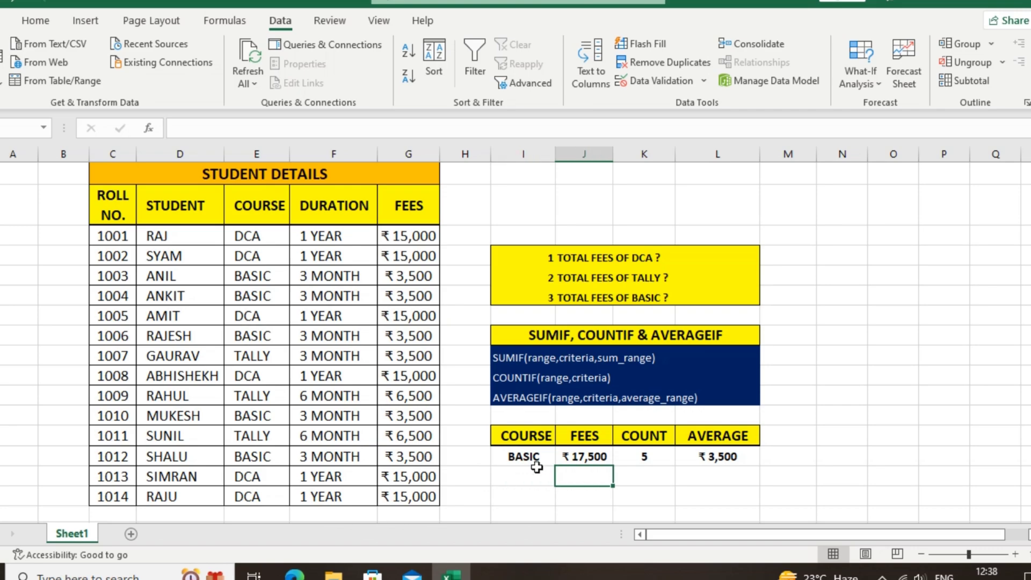
pyautogui.click(529, 476)
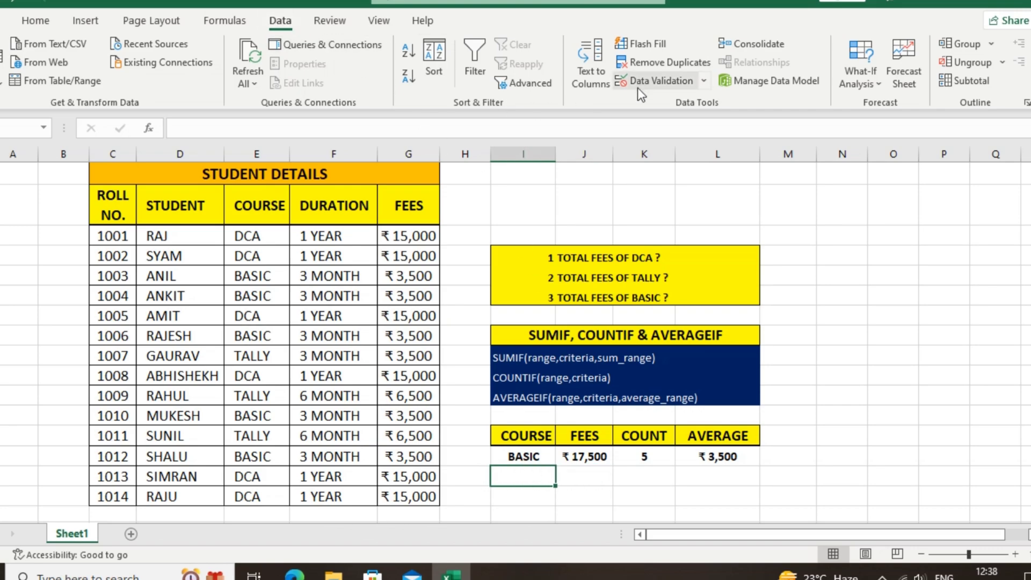
pyautogui.click(653, 82)
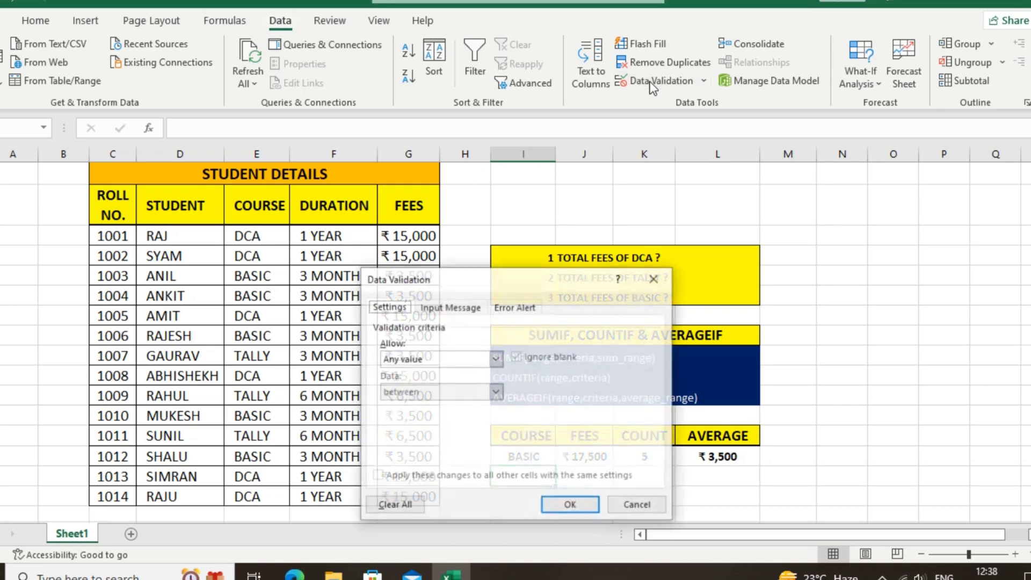
pyautogui.click(438, 359)
pyautogui.click(419, 407)
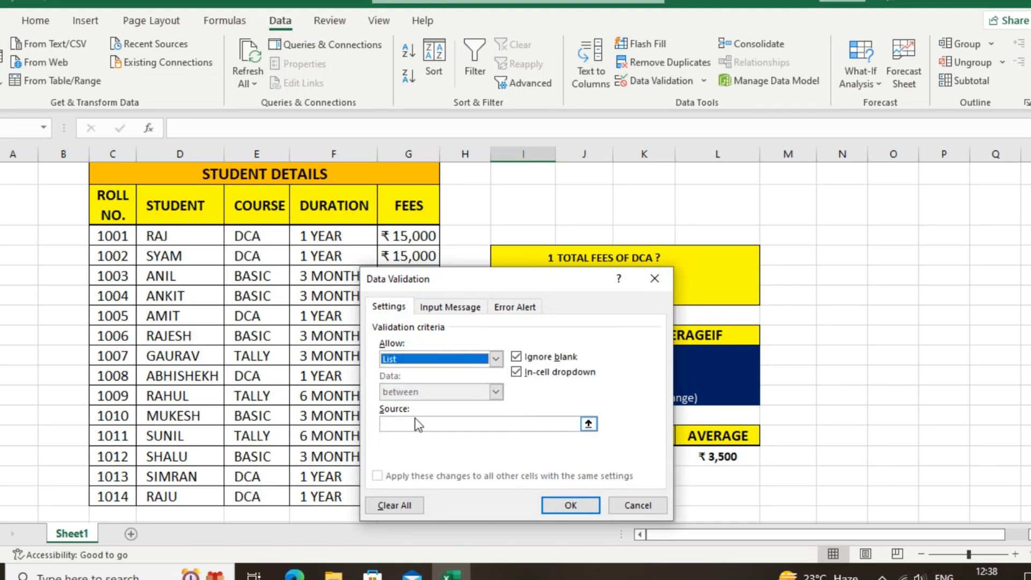
pyautogui.click(415, 423)
pyautogui.moveTo(431, 278); pyautogui.dragTo(493, 179)
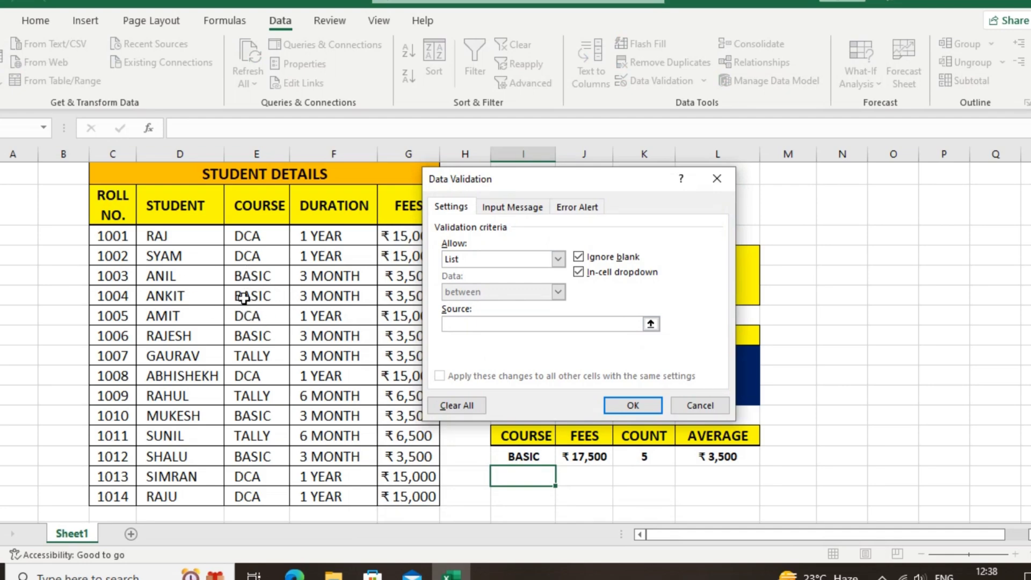
pyautogui.moveTo(242, 295); pyautogui.dragTo(245, 329)
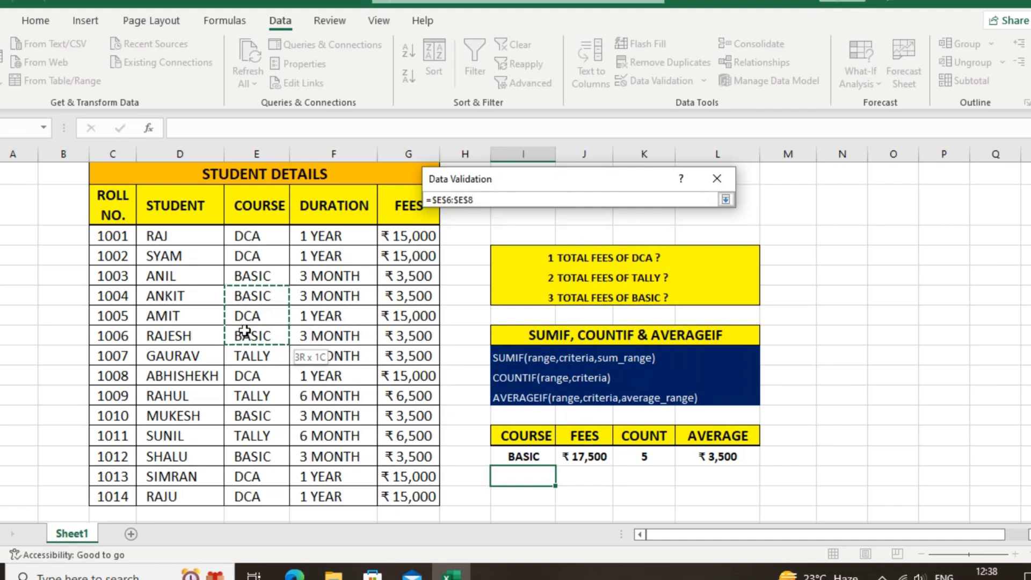
pyautogui.moveTo(240, 317); pyautogui.dragTo(250, 356)
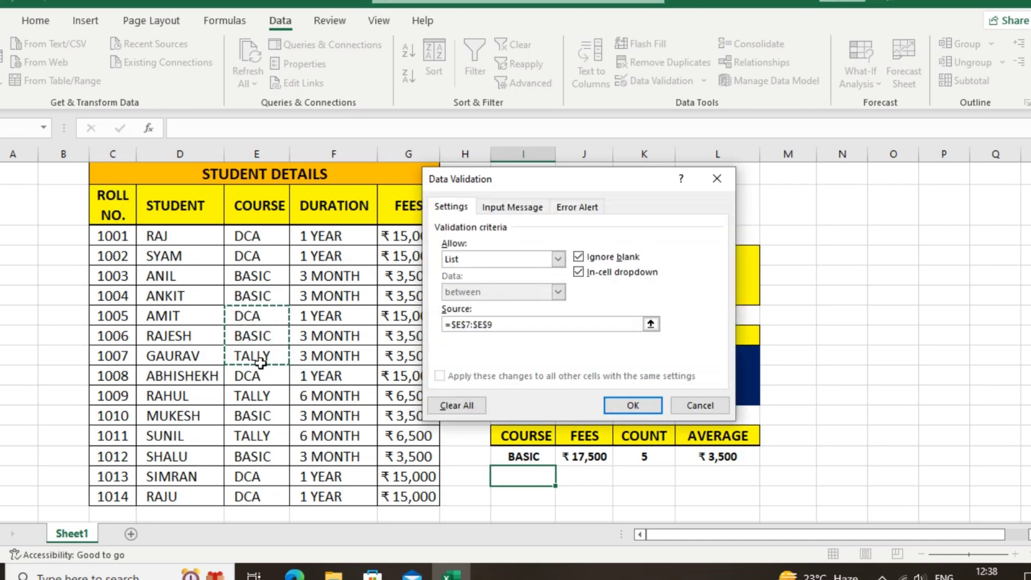
pyautogui.click(630, 405)
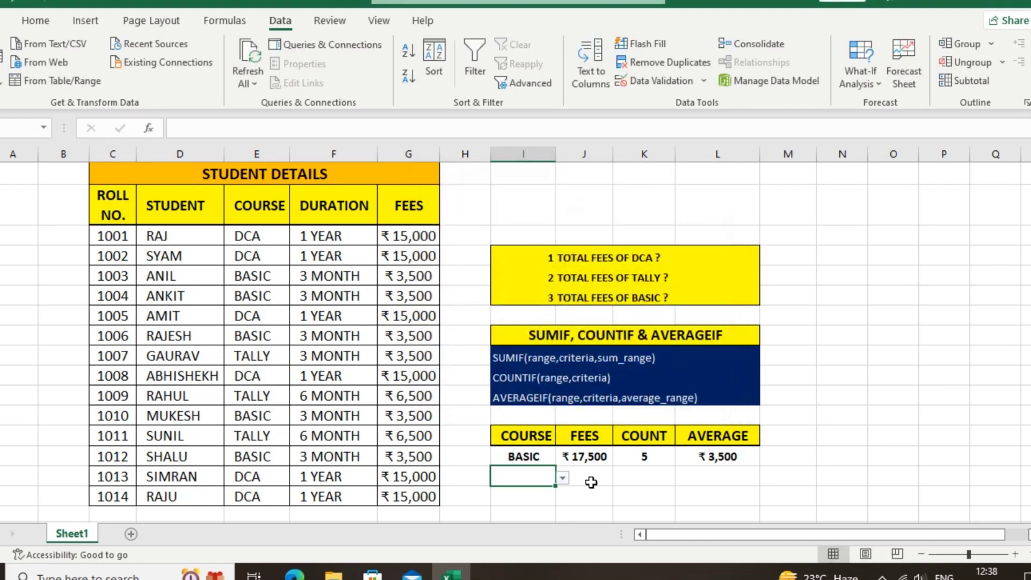
# Try the new dropdown, settling on BASIC as its choice.
pyautogui.click(563, 478)
pyautogui.click(524, 493)
pyautogui.click(563, 478)
pyautogui.click(521, 493)
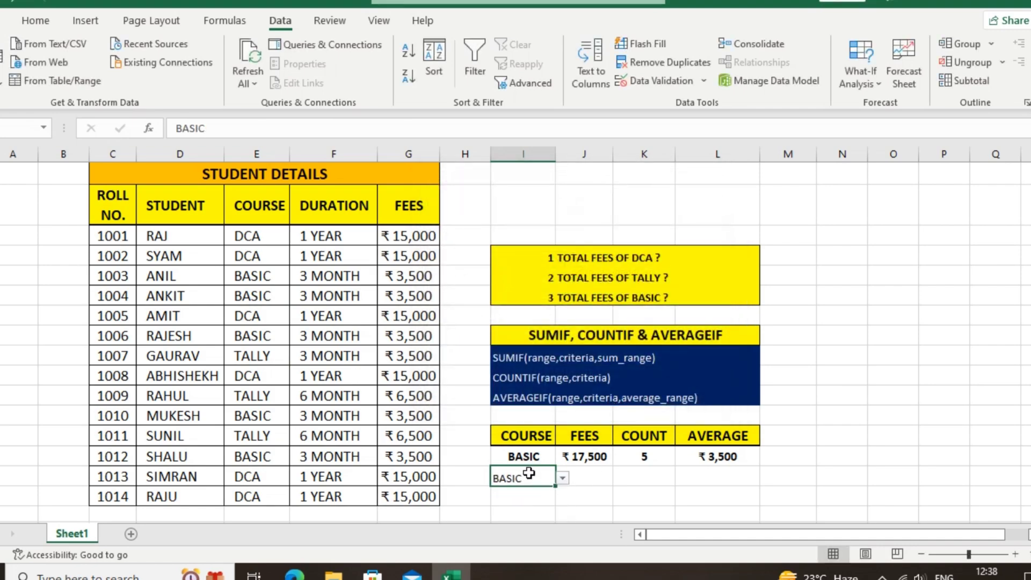
pyautogui.click(563, 478)
pyautogui.click(600, 480)
pyautogui.click(596, 478)
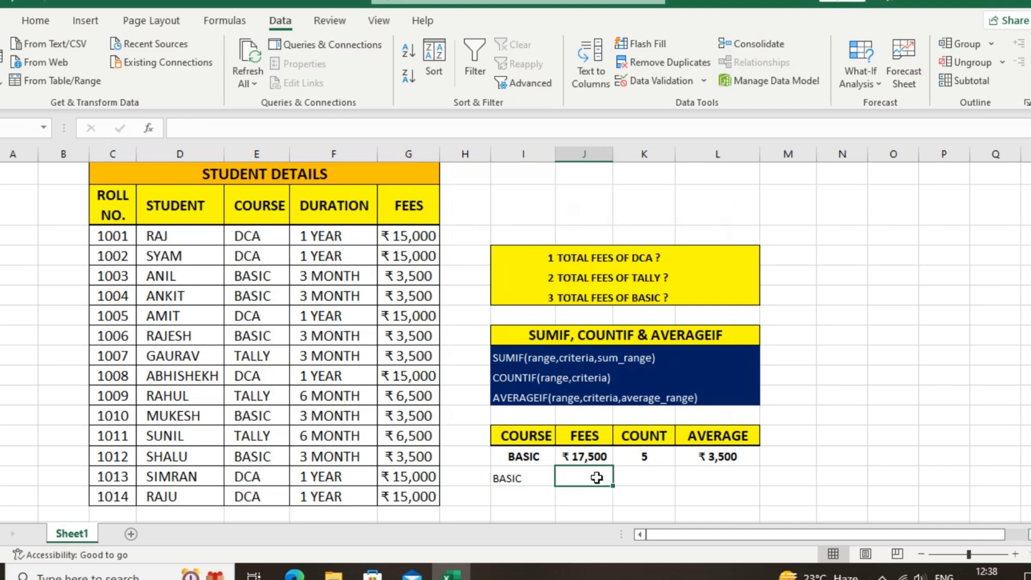
pyautogui.click(521, 478)
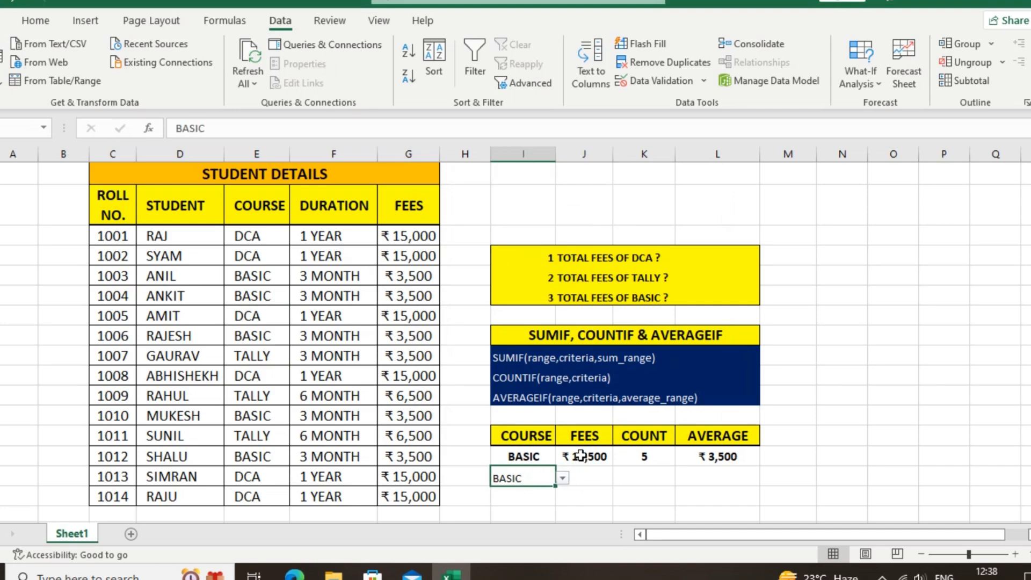
# Clear the FEES, COUNT and AVERAGE result cells J22:L22.
pyautogui.moveTo(581, 457); pyautogui.dragTo(708, 457)
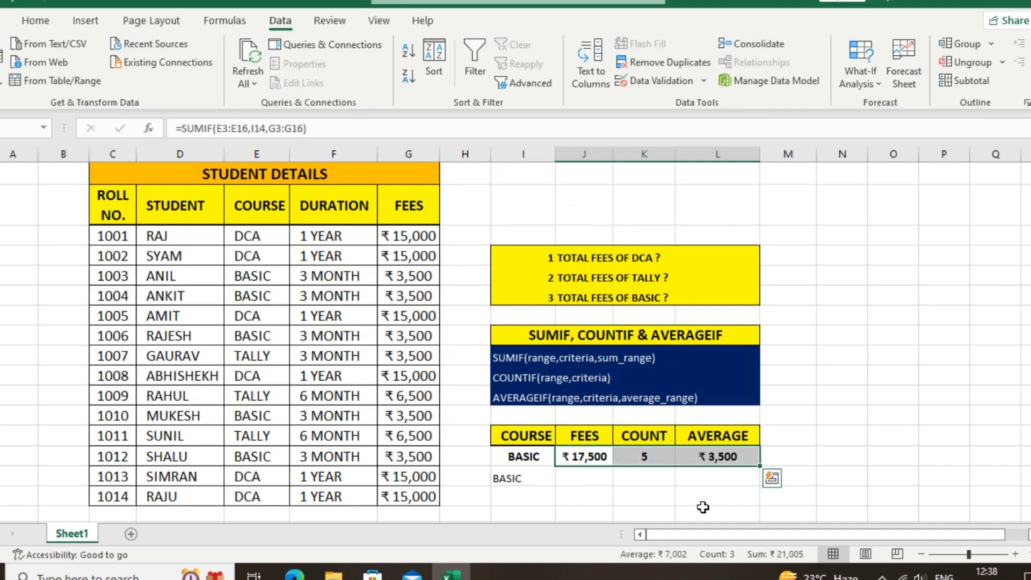
pyautogui.press('Delete')
pyautogui.click(639, 494)
pyautogui.click(521, 458)
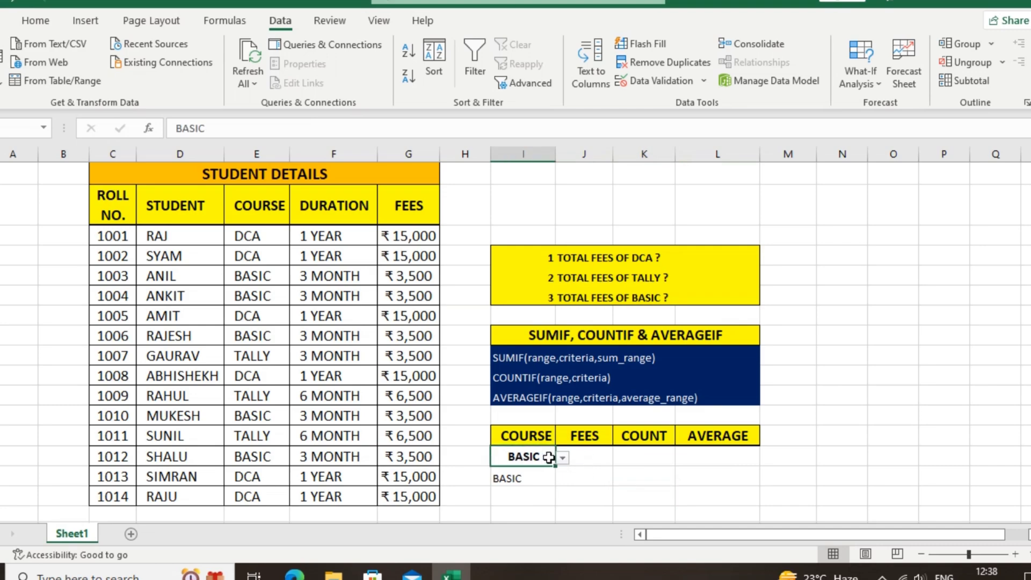
pyautogui.click(569, 460)
pyautogui.click(515, 455)
pyautogui.click(583, 461)
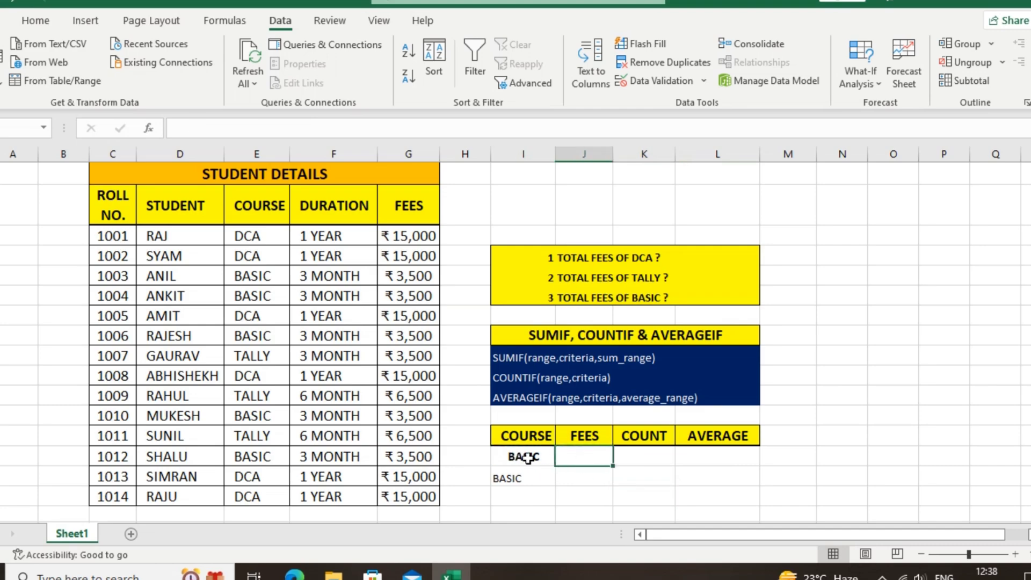
pyautogui.click(527, 457)
pyautogui.click(570, 460)
# Set the original course dropdown to DCA.
pyautogui.click(530, 458)
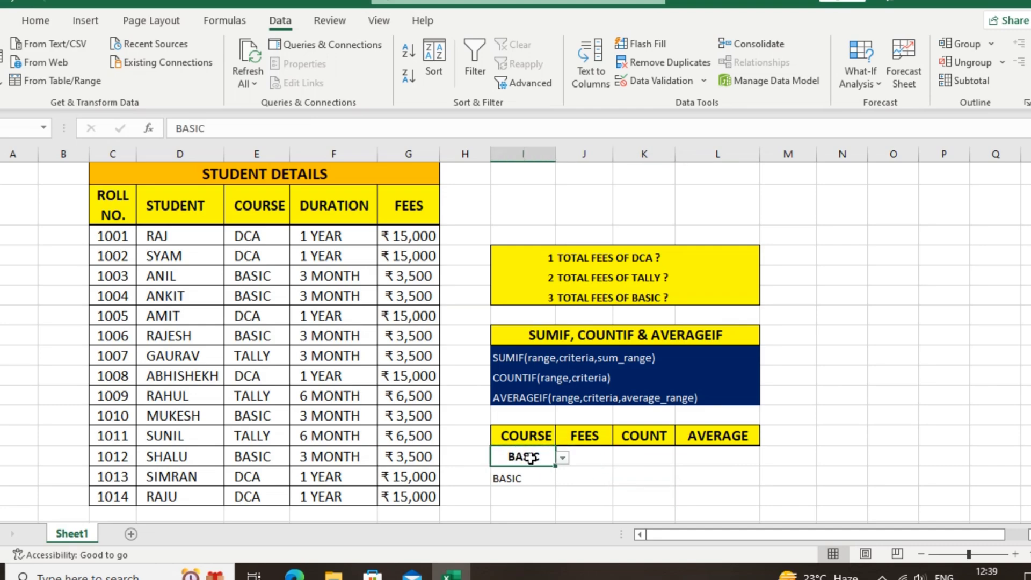
pyautogui.click(563, 460)
pyautogui.click(511, 480)
pyautogui.click(591, 461)
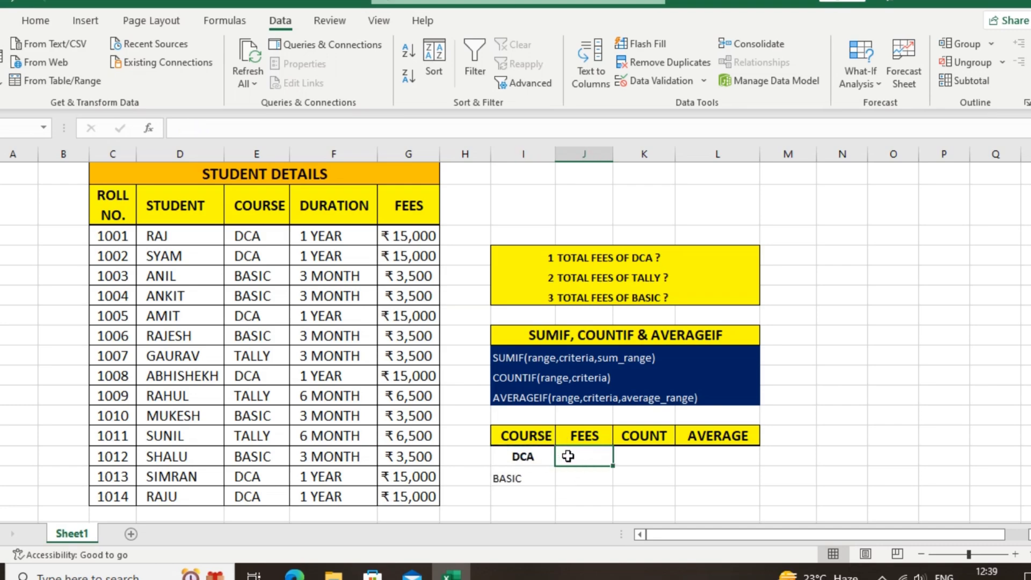
pyautogui.write('=')
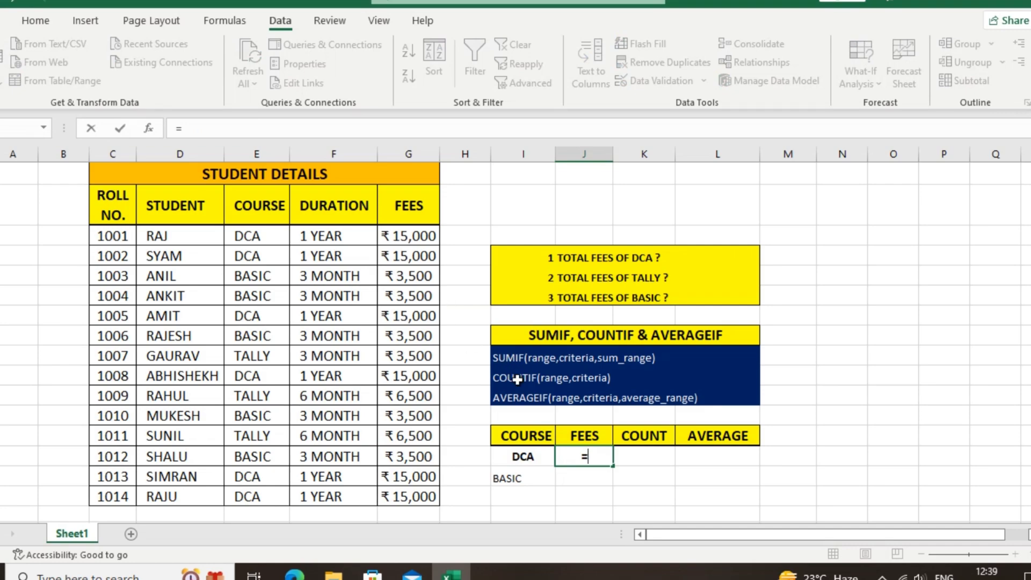
pyautogui.write('SUMIF(')
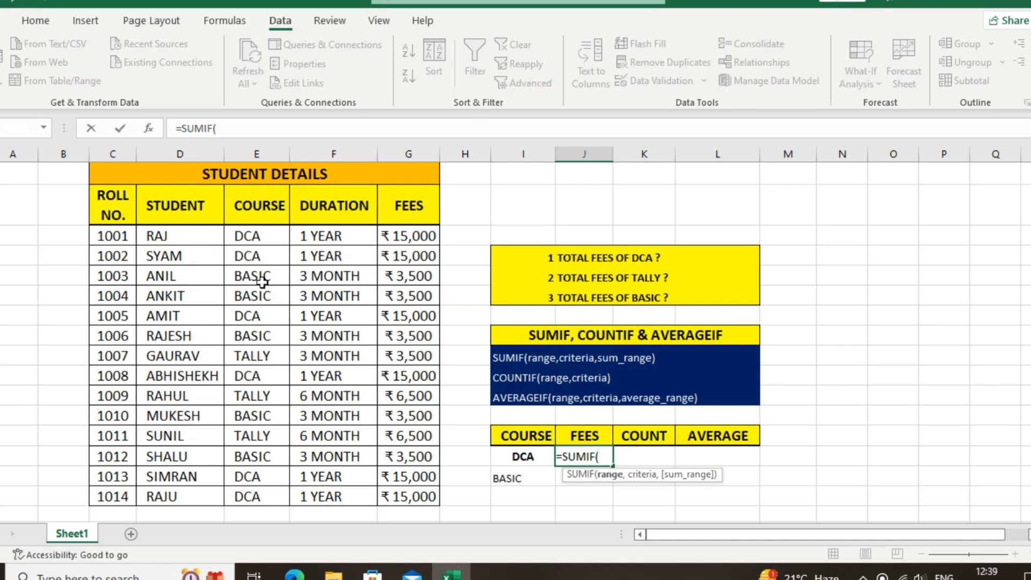
pyautogui.moveTo(253, 202); pyautogui.dragTo(247, 496)
pyautogui.moveTo(260, 237); pyautogui.dragTo(250, 499)
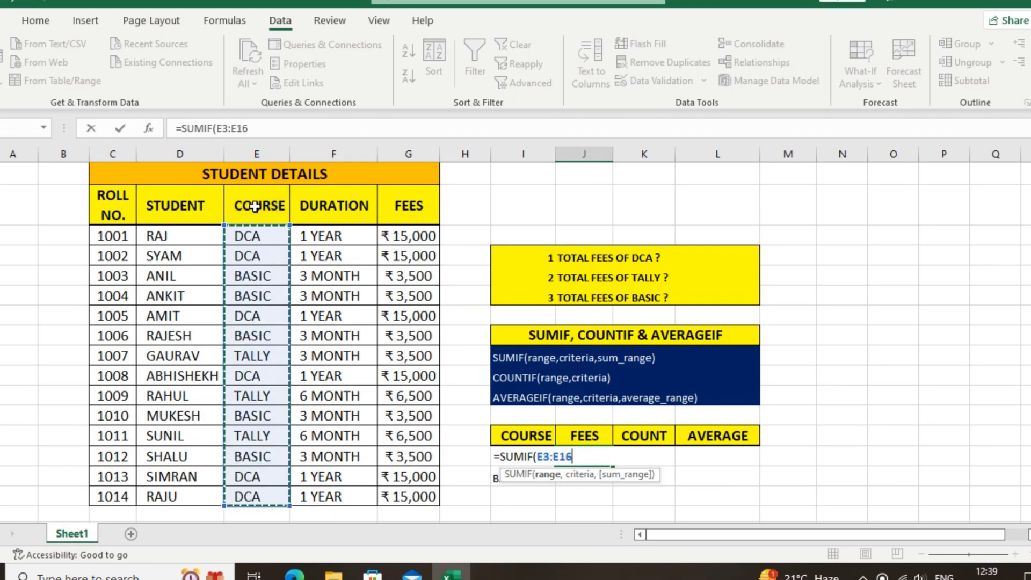
pyautogui.moveTo(255, 206); pyautogui.dragTo(257, 496)
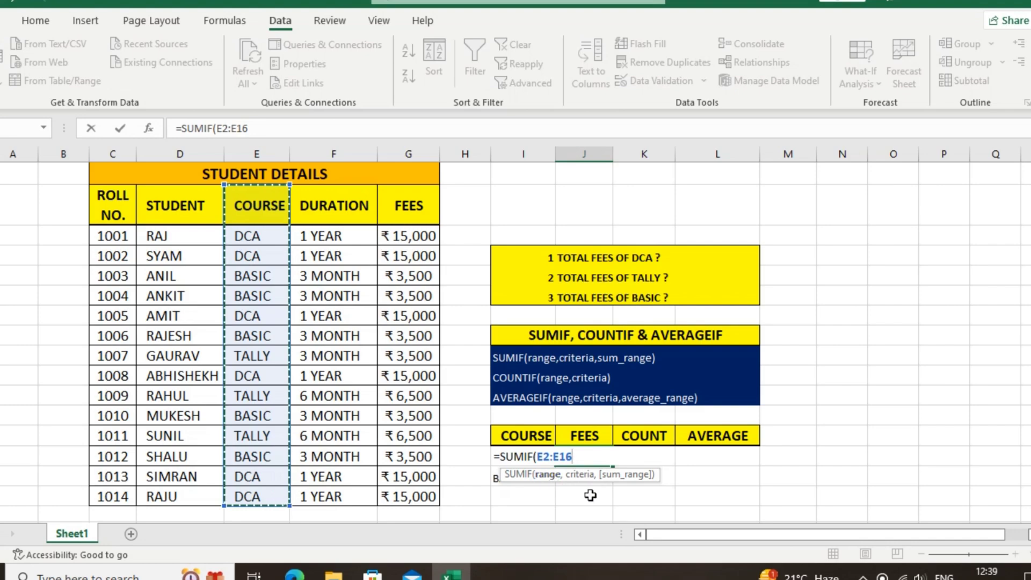
pyautogui.write(',')
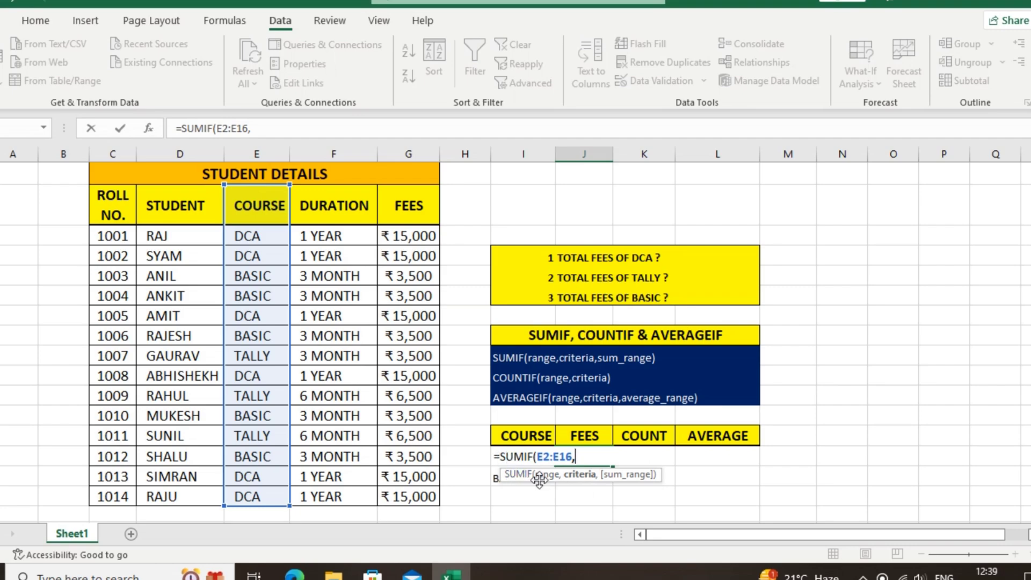
pyautogui.moveTo(555, 485); pyautogui.dragTo(696, 513)
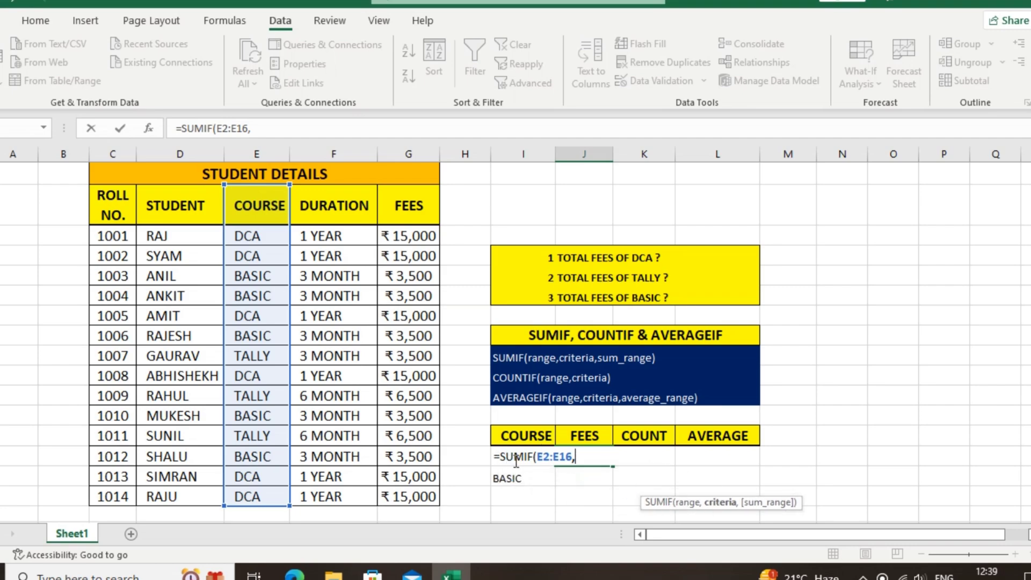
pyautogui.press('BackSpace')
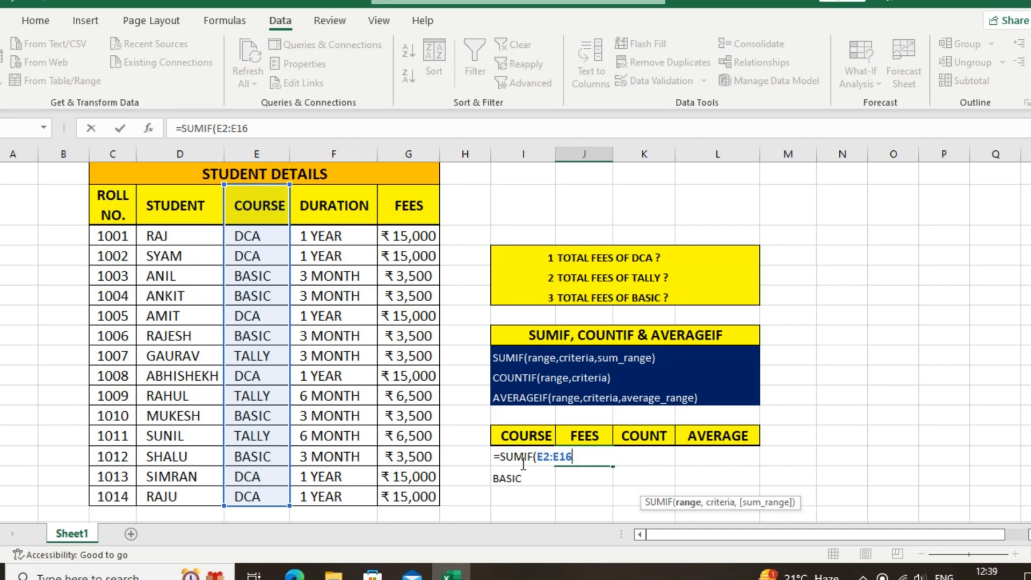
pyautogui.press('BackSpace')
pyautogui.press('BackSpace')
pyautogui.press('BackSpace')
pyautogui.press('Escape')
pyautogui.click(594, 495)
pyautogui.click(524, 457)
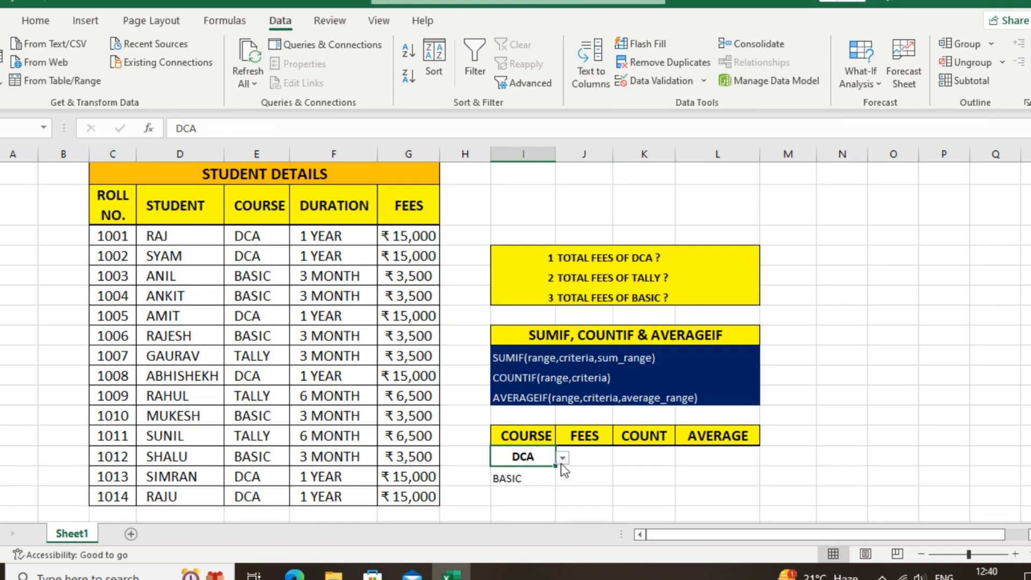
# Enter =SUMIF(E2:E16,I14,G2:G16) in the fees cell beside DCA, returning ₹90,000.
pyautogui.click(585, 456)
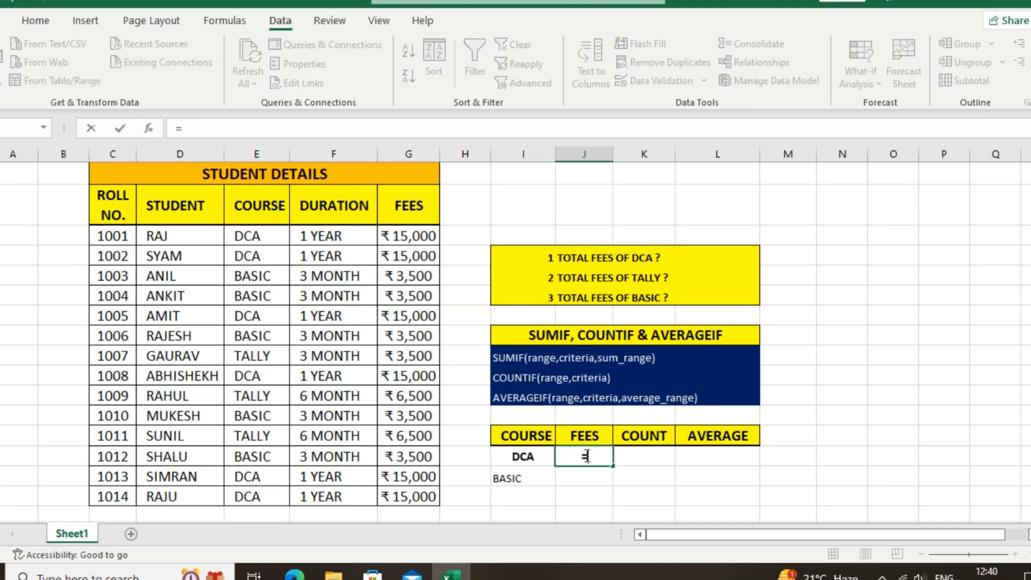
pyautogui.write('=SUMIF(')
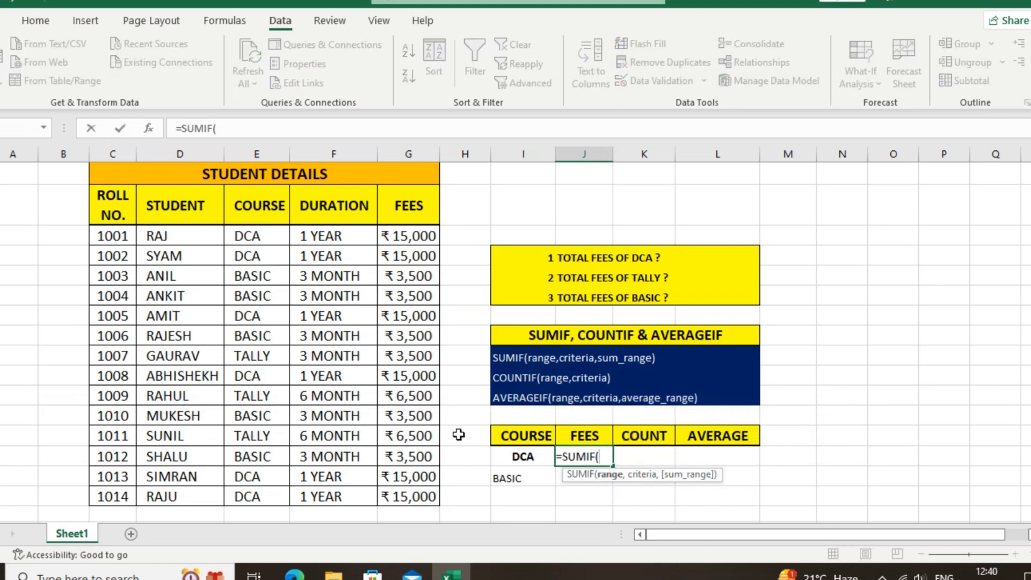
pyautogui.moveTo(257, 209)
pyautogui.mouseDown()
pyautogui.moveTo(239, 425)
pyautogui.moveTo(246, 492)
pyautogui.mouseUp()
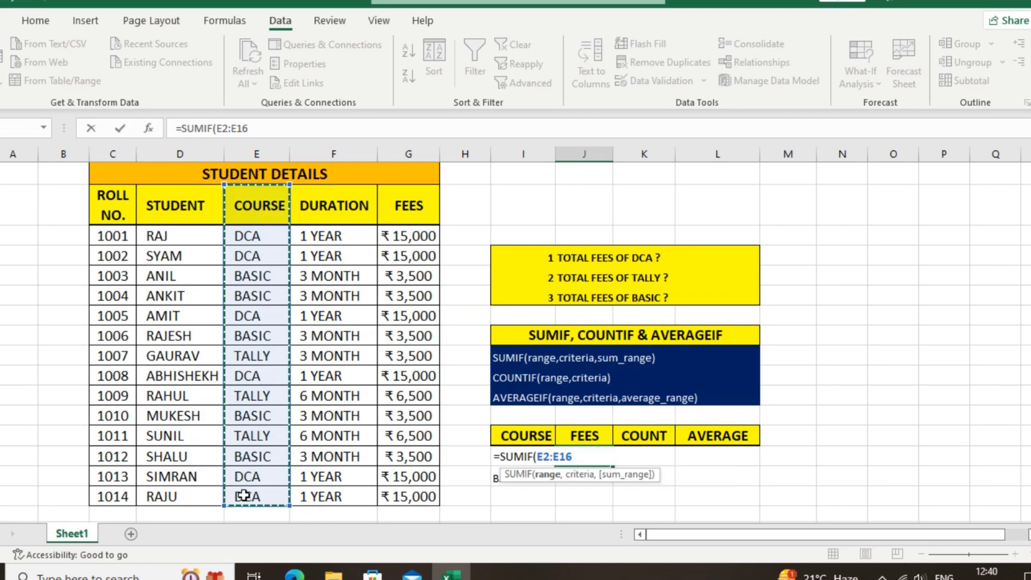
pyautogui.write(',')
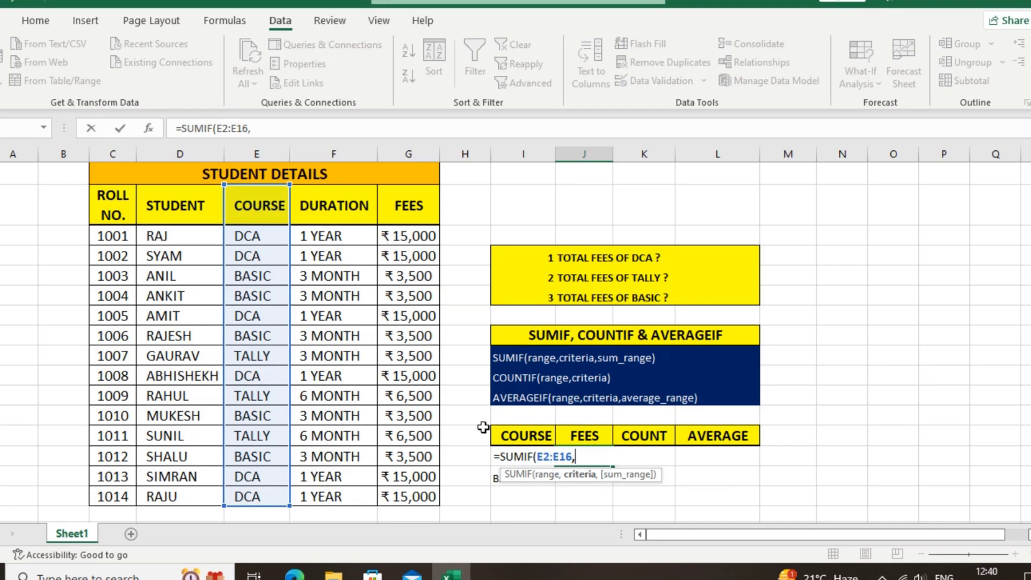
pyautogui.write('I14')
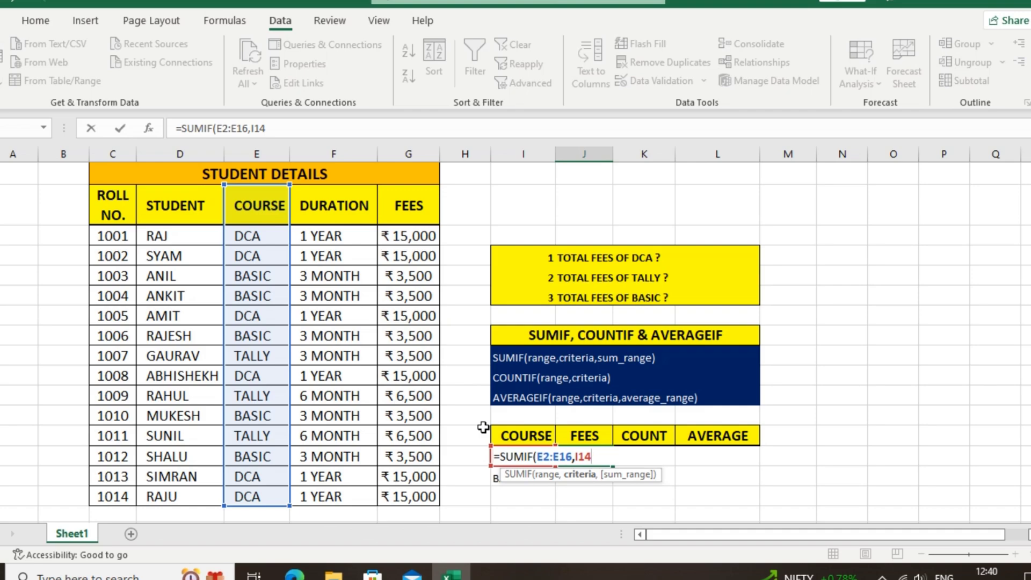
pyautogui.write(',')
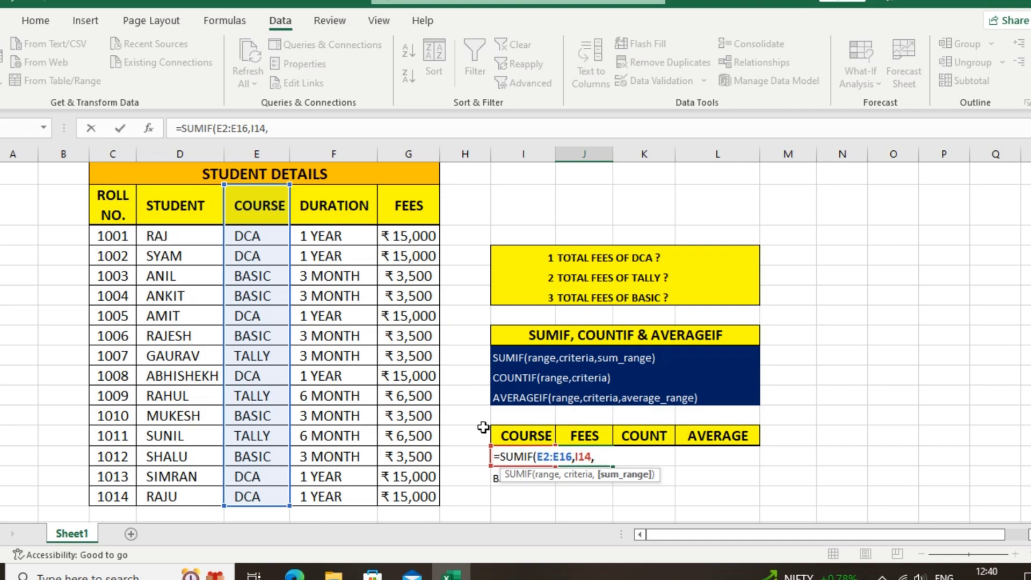
pyautogui.click(403, 237)
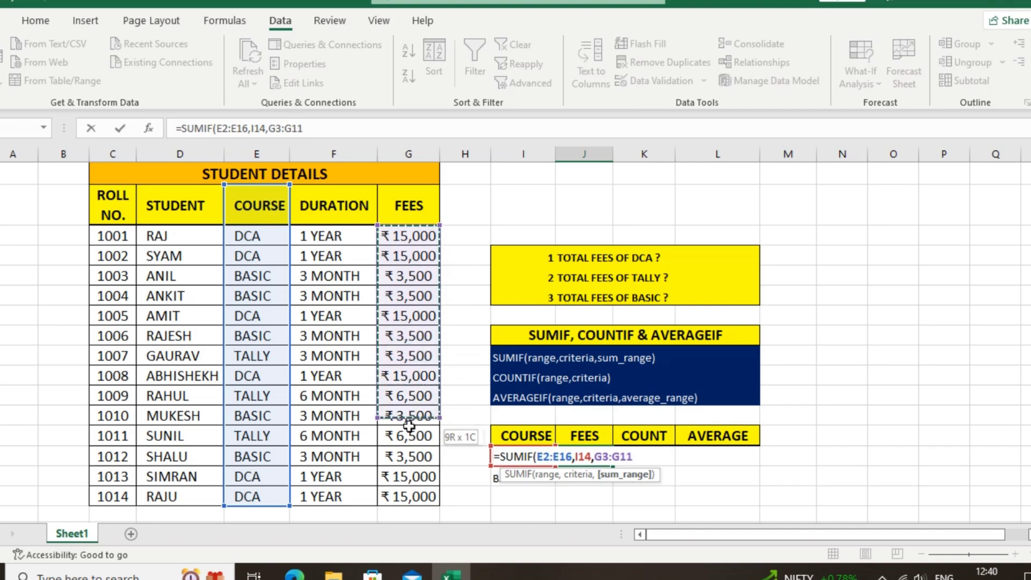
pyautogui.moveTo(403, 246); pyautogui.dragTo(409, 497)
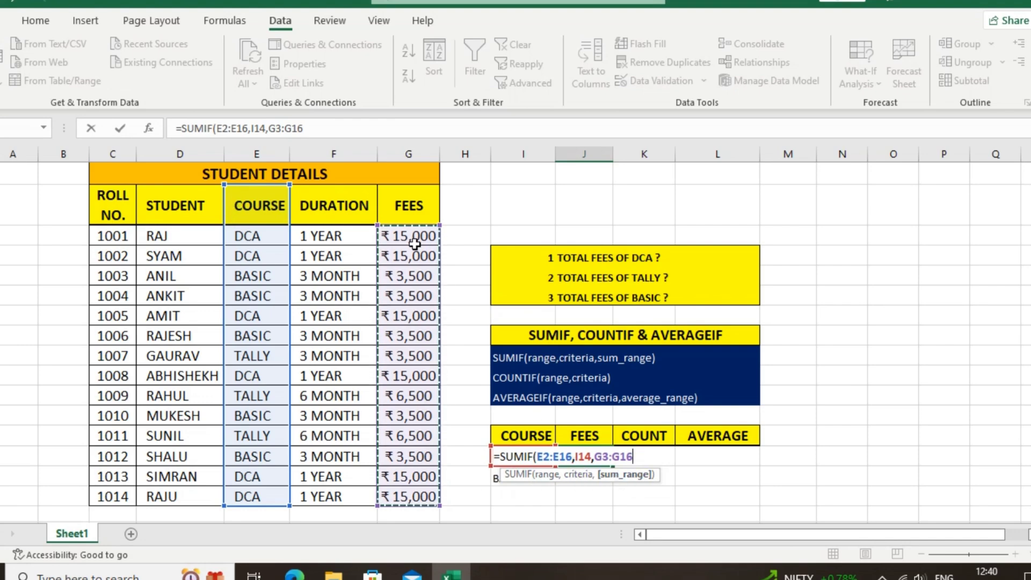
pyautogui.moveTo(409, 205); pyautogui.dragTo(422, 487)
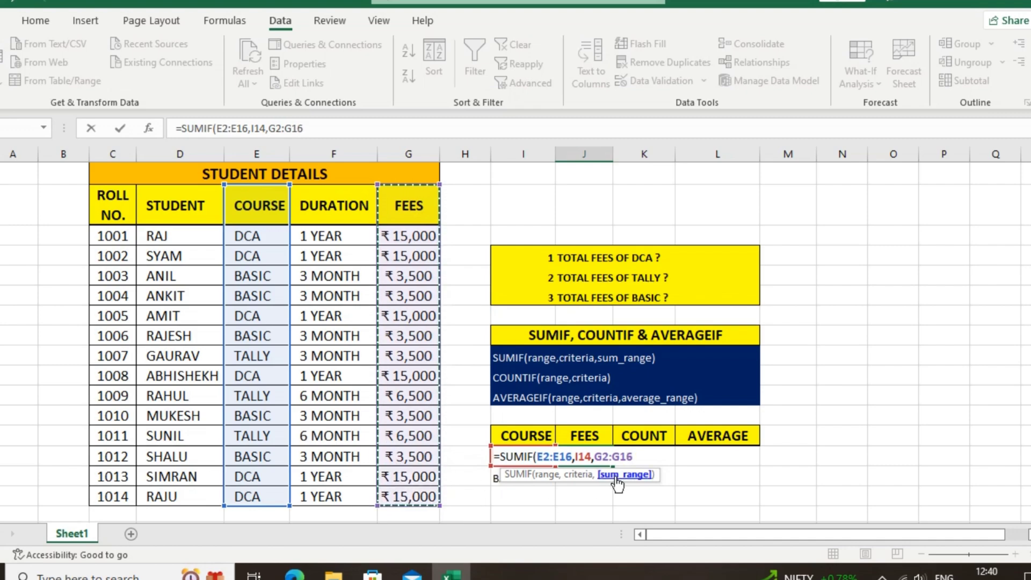
pyautogui.hotkey('ctrl', 'Return')
pyautogui.press('Return')
pyautogui.click(523, 457)
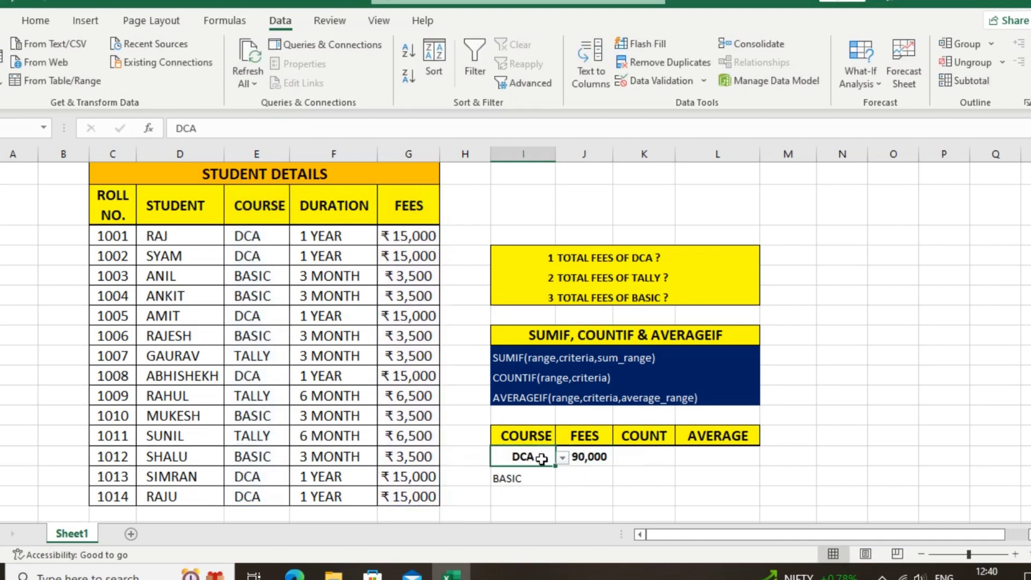
# Enter =G3+G4+G7+G10+G15+G16 in a spare cell, giving a ₹90,000 DCA check total.
pyautogui.click(560, 477)
pyautogui.click(583, 496)
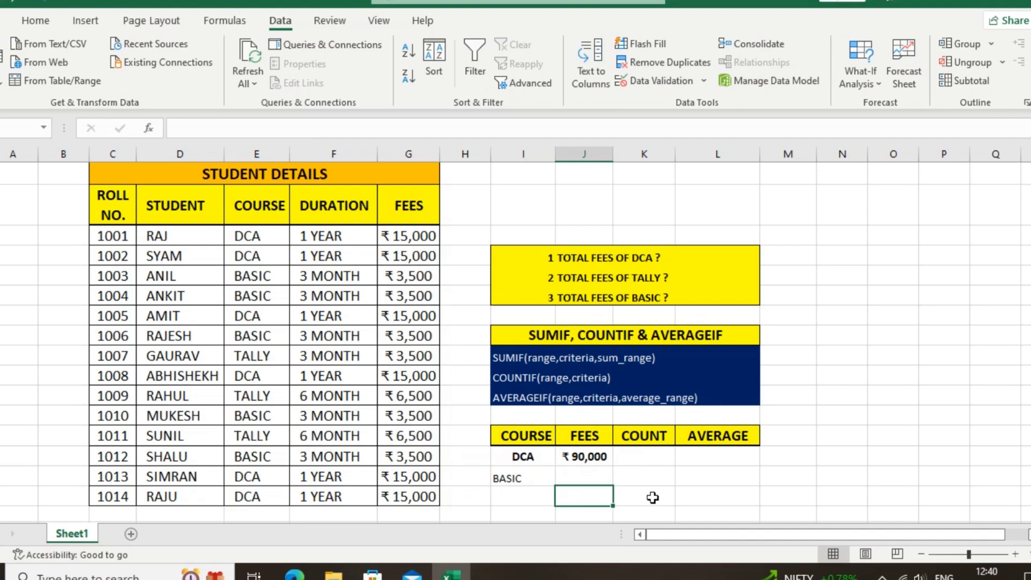
pyautogui.click(849, 295)
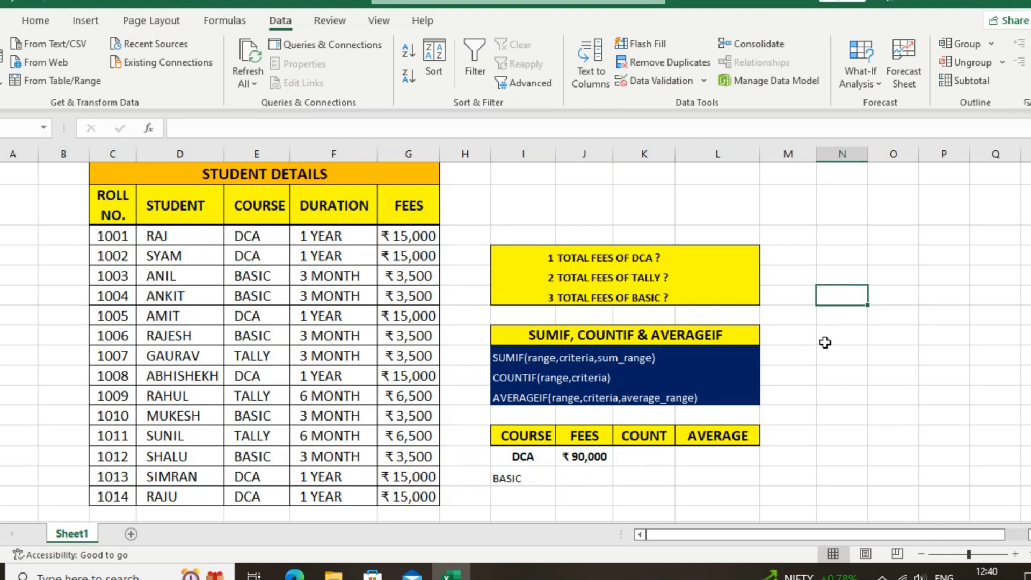
pyautogui.write('=')
pyautogui.click(401, 237)
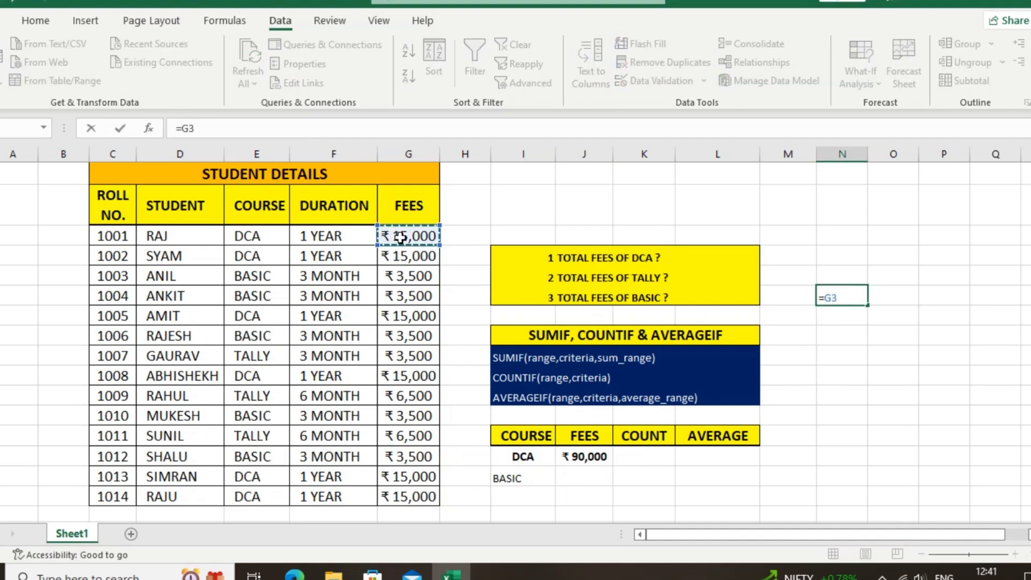
pyautogui.write('+')
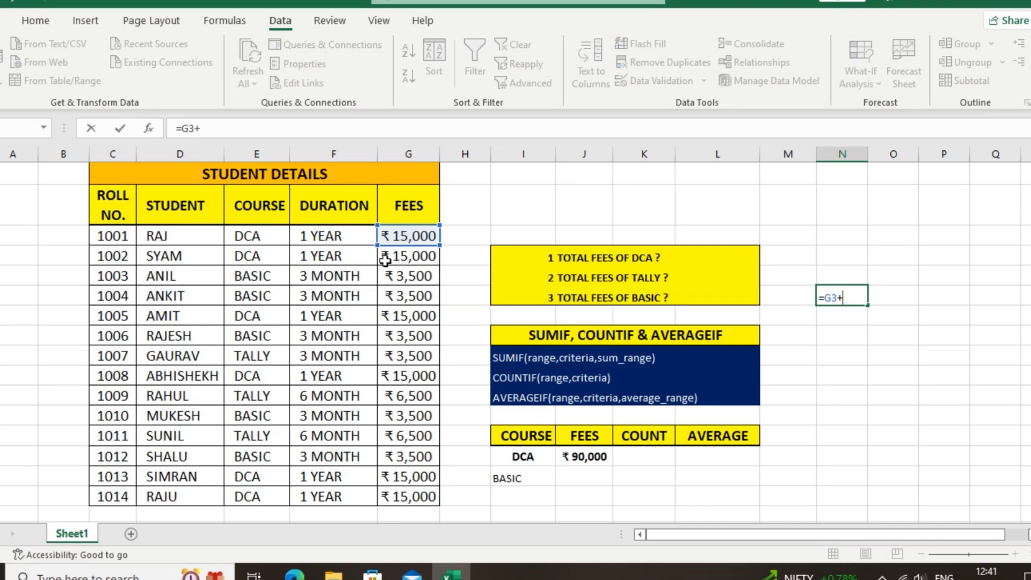
pyautogui.click(385, 261)
pyautogui.write('+')
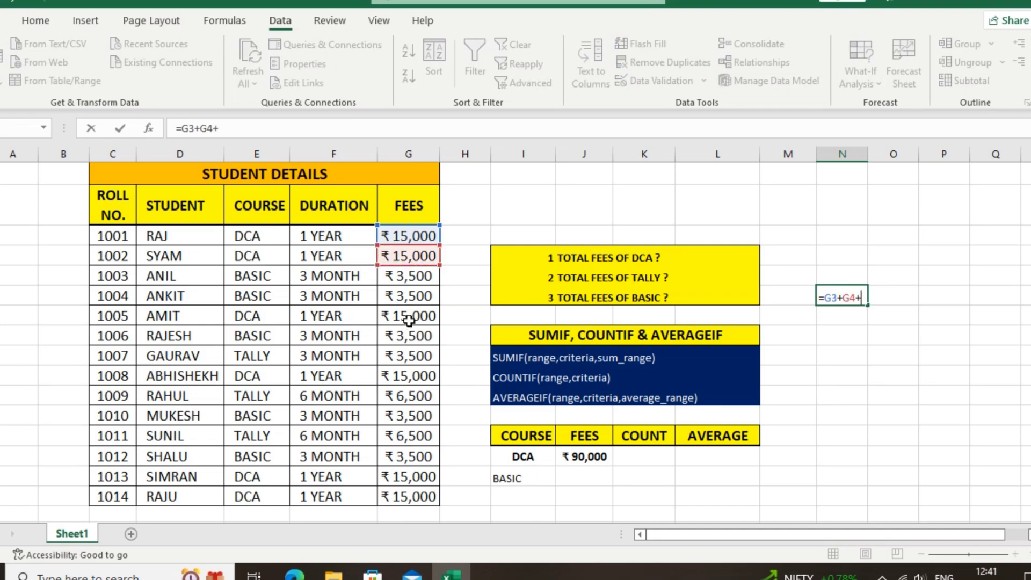
pyautogui.click(410, 320)
pyautogui.write('+')
pyautogui.click(399, 375)
pyautogui.write('+')
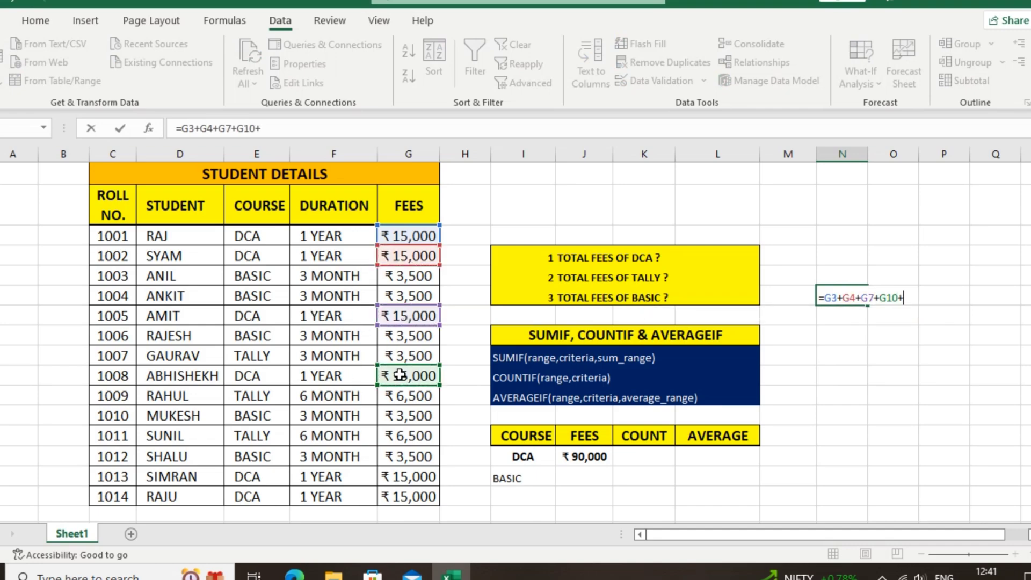
pyautogui.click(400, 477)
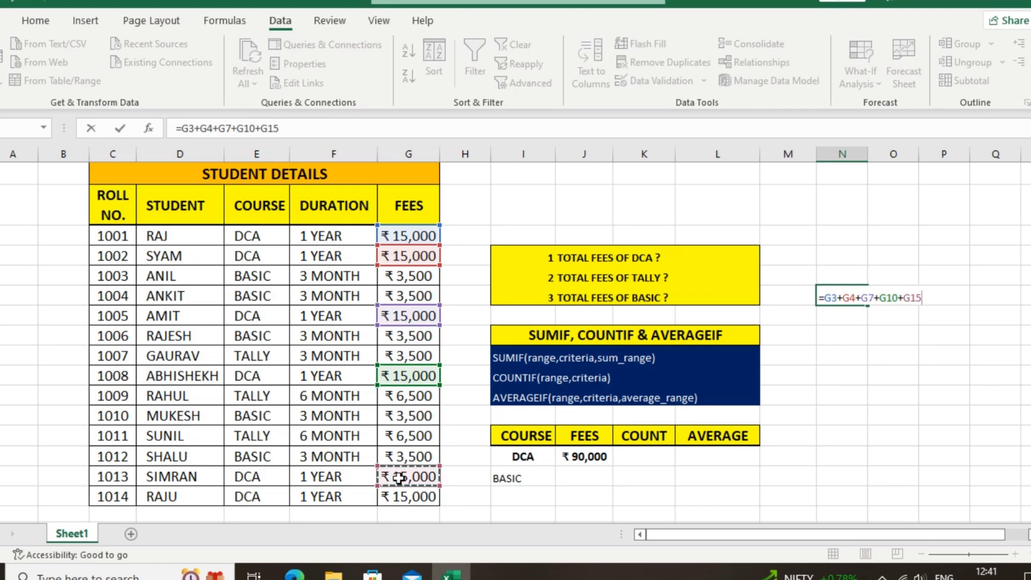
pyautogui.write('+')
pyautogui.click(401, 497)
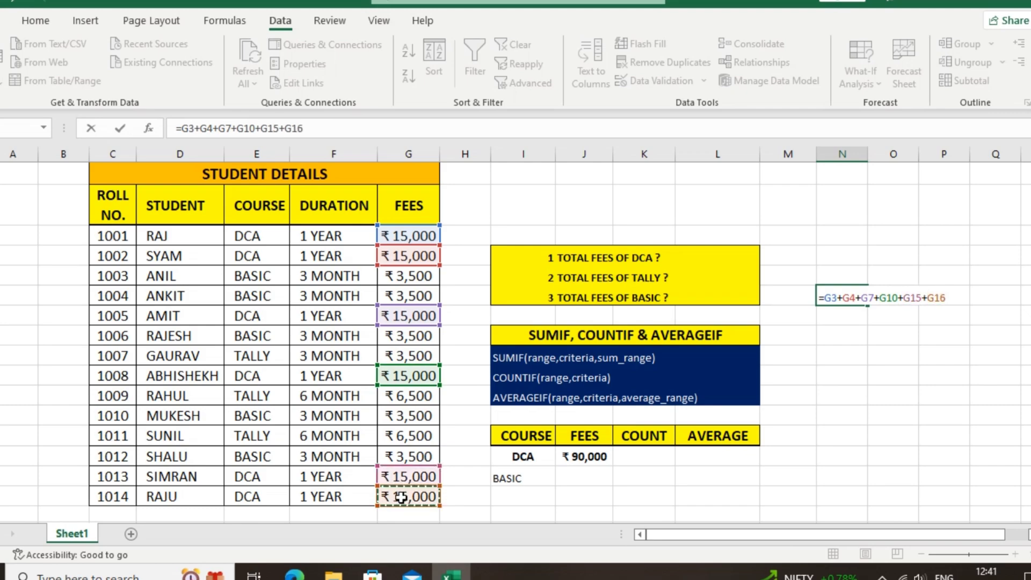
pyautogui.press('Return')
pyautogui.click(841, 294)
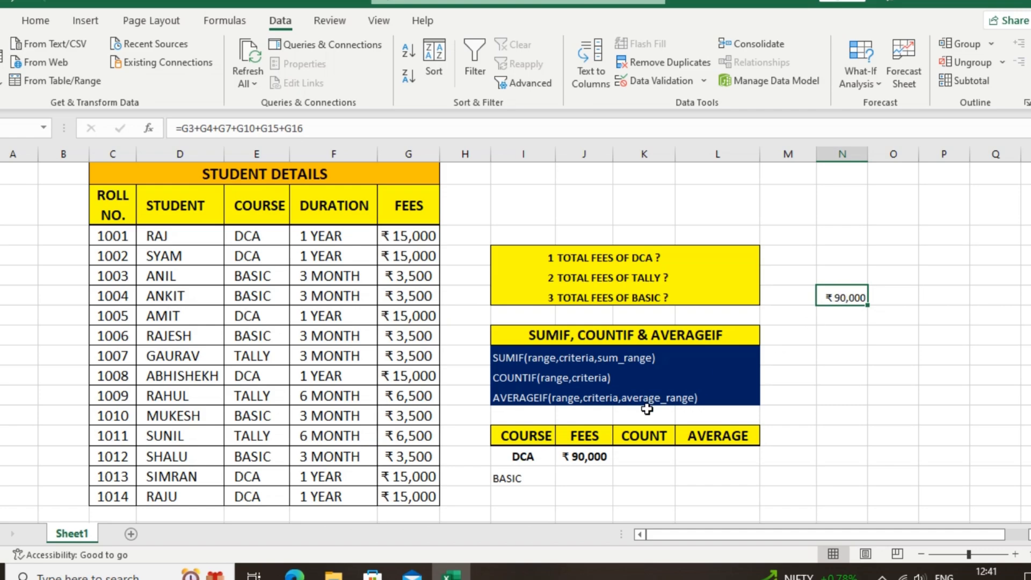
# Change the chosen course from DCA to BASIC.
pyautogui.click(518, 457)
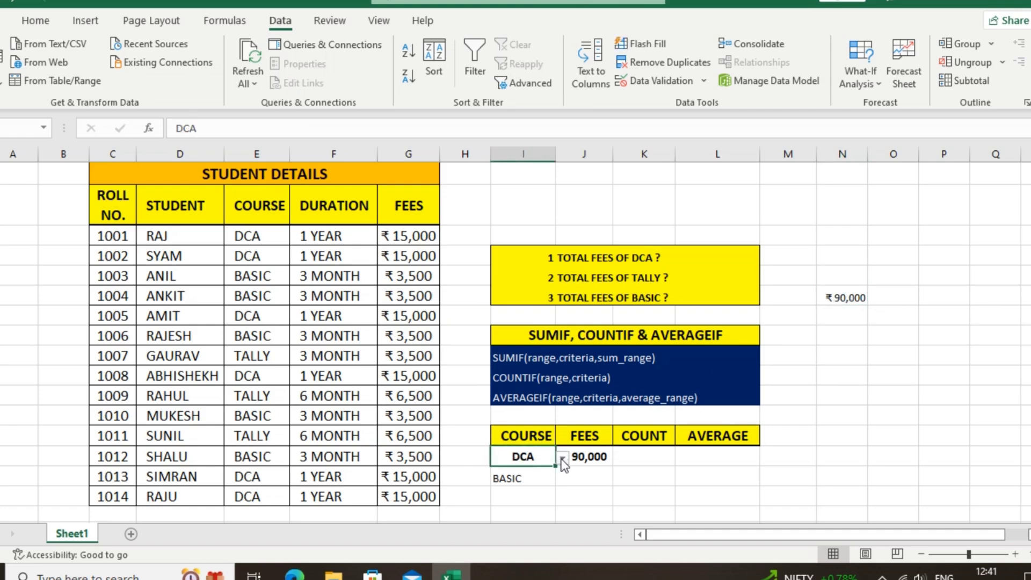
pyautogui.click(562, 458)
pyautogui.click(508, 480)
pyautogui.click(591, 481)
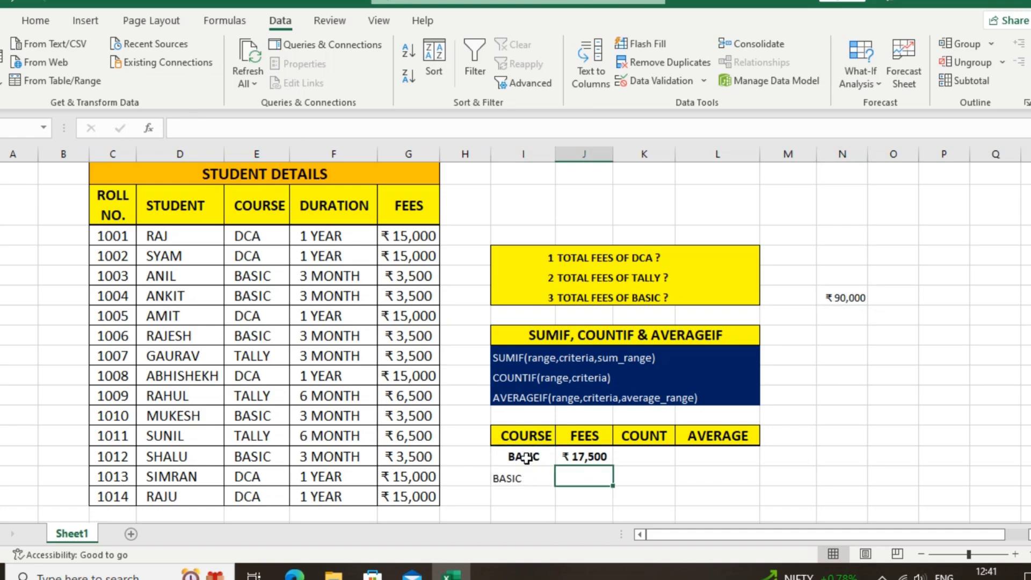
pyautogui.click(526, 458)
pyautogui.click(562, 457)
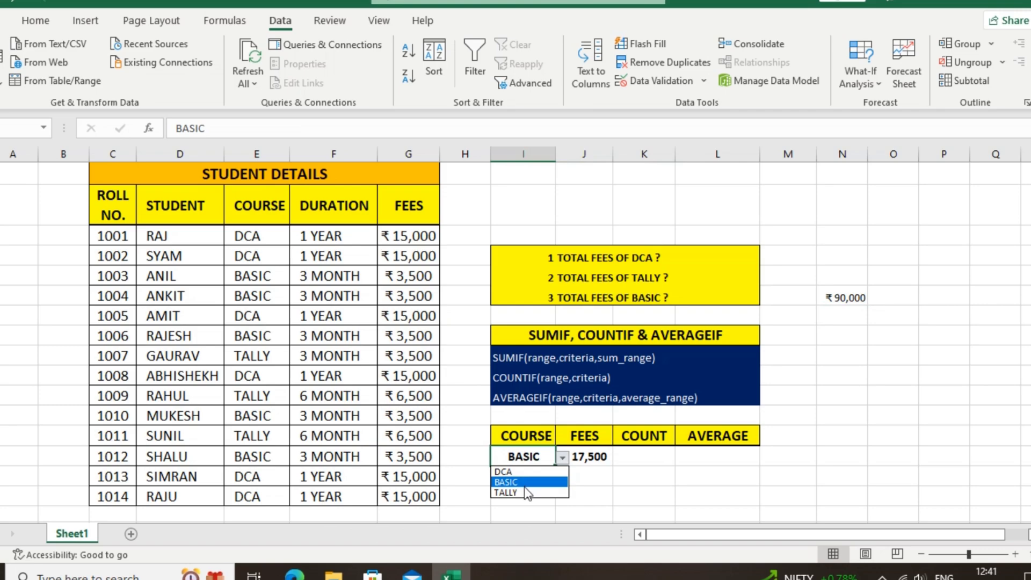
pyautogui.click(523, 480)
# Switch the course to TALLY, updating fees to ₹16,500, and begin =COUNIF in COUNT.
pyautogui.click(562, 457)
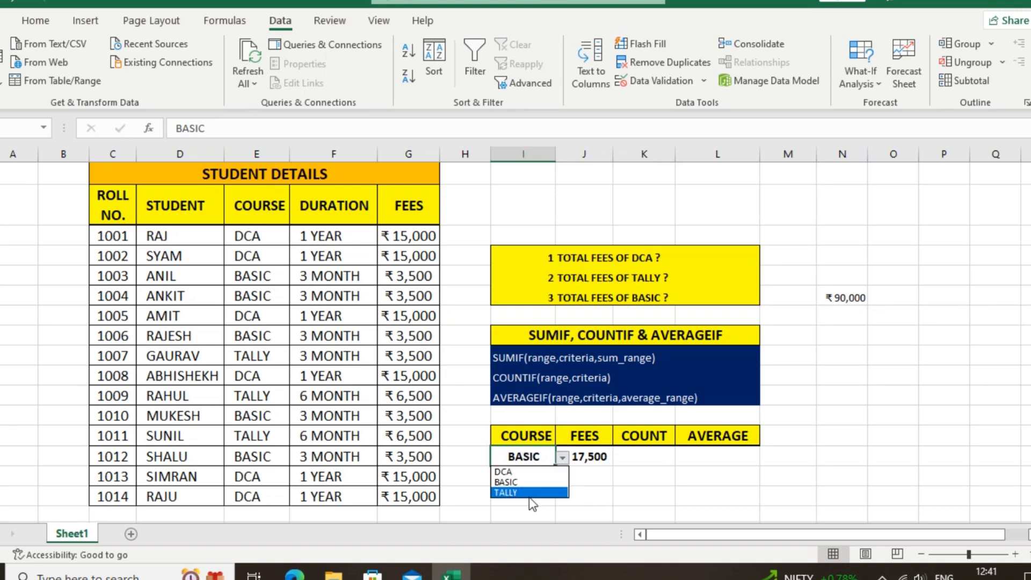
pyautogui.click(526, 482)
pyautogui.click(569, 460)
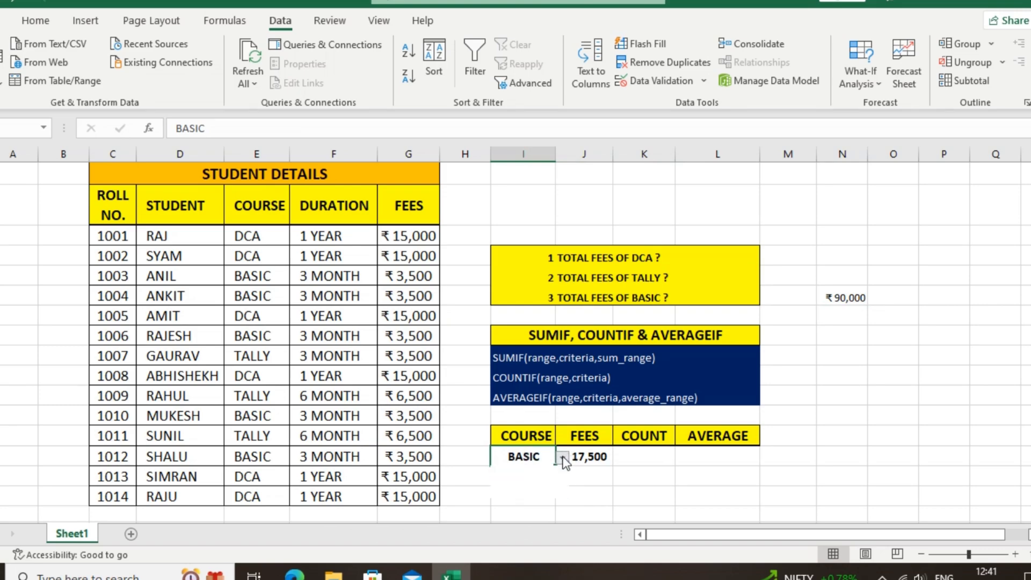
pyautogui.click(511, 488)
pyautogui.click(585, 496)
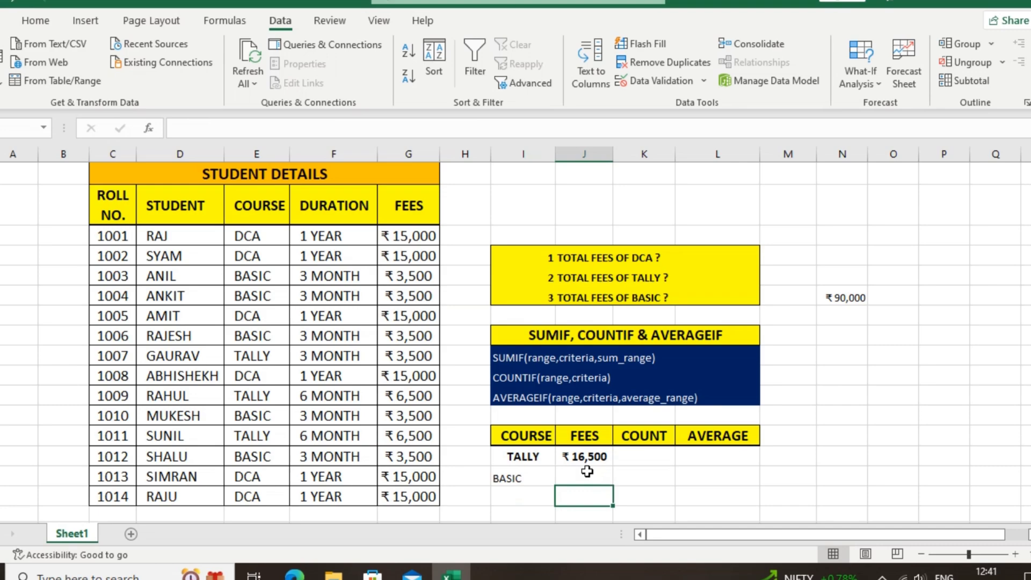
pyautogui.click(637, 456)
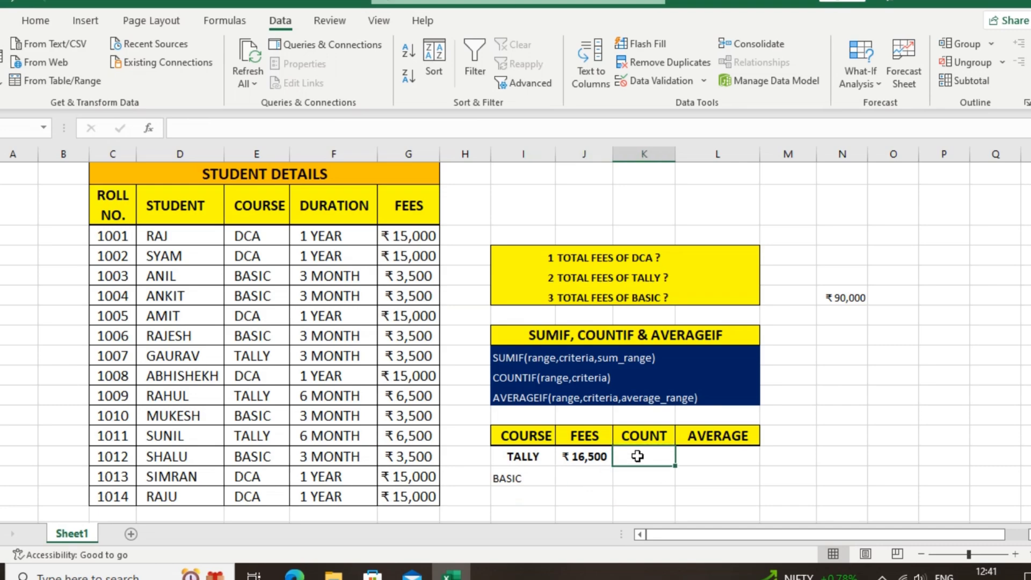
pyautogui.write('=')
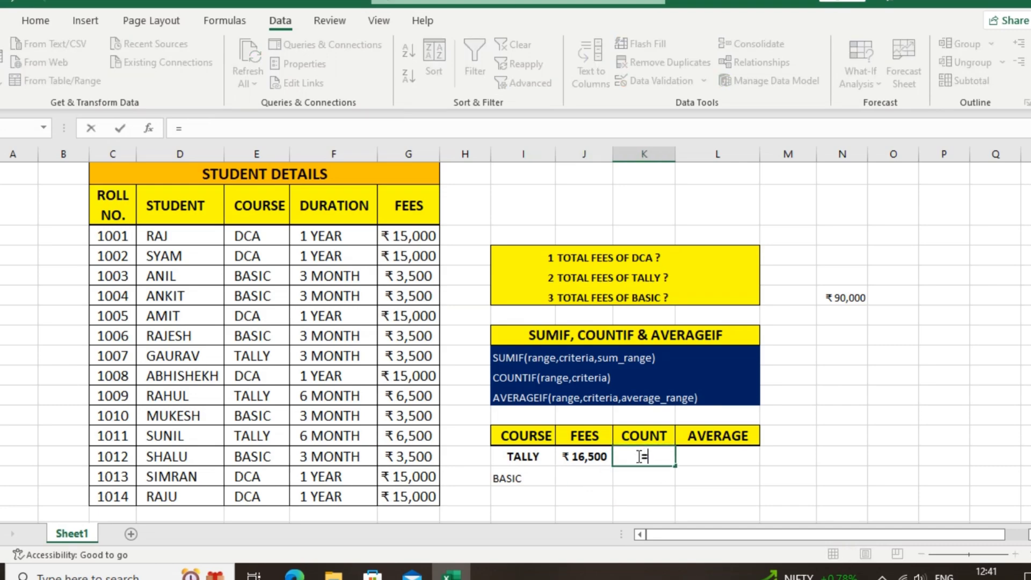
pyautogui.write('CO')
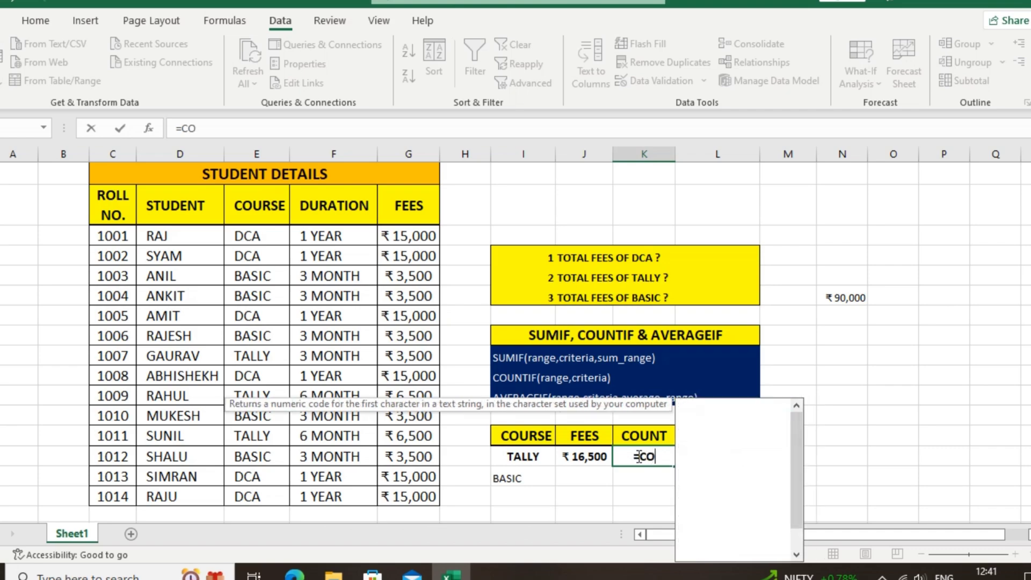
pyautogui.write('UNIF')
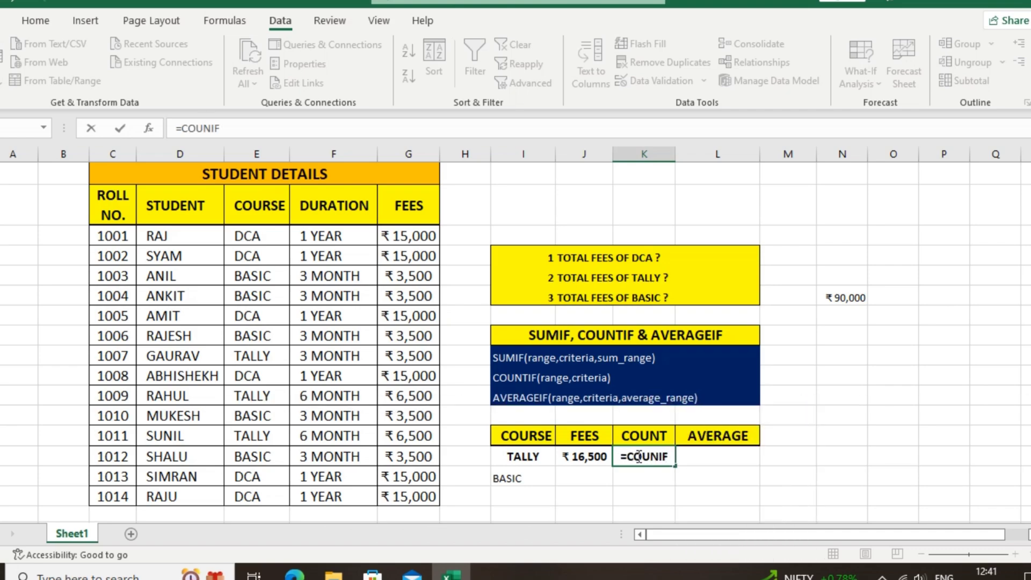
# Fix the misspelled function and enter =COUNTIF(E2:E16,I14) in the COUNT cell.
pyautogui.press('BackSpace')
pyautogui.press('BackSpace')
pyautogui.press('BackSpace')
pyautogui.press('BackSpace')
pyautogui.press('BackSpace')
pyautogui.write('OU')
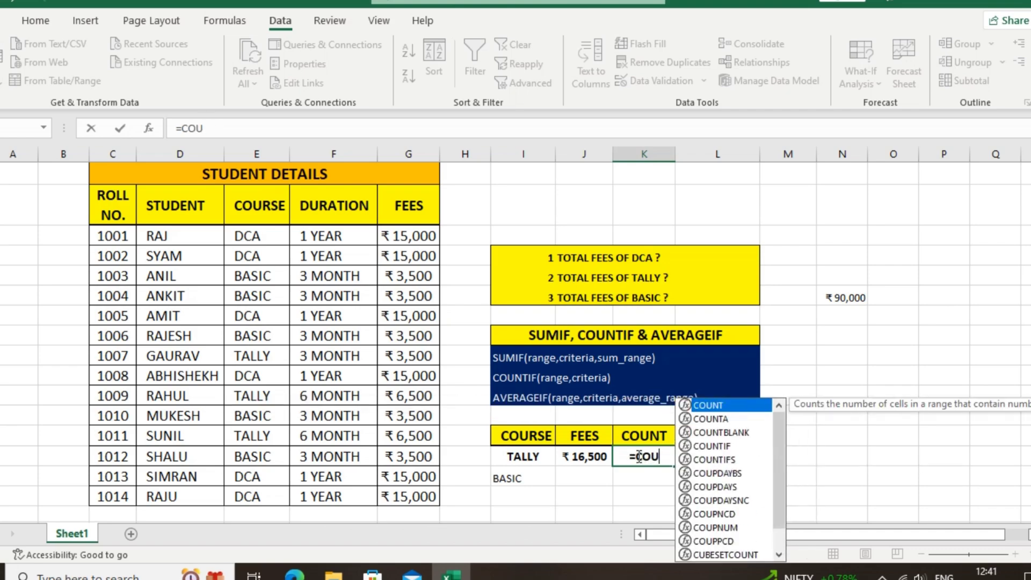
pyautogui.write('NTIF(')
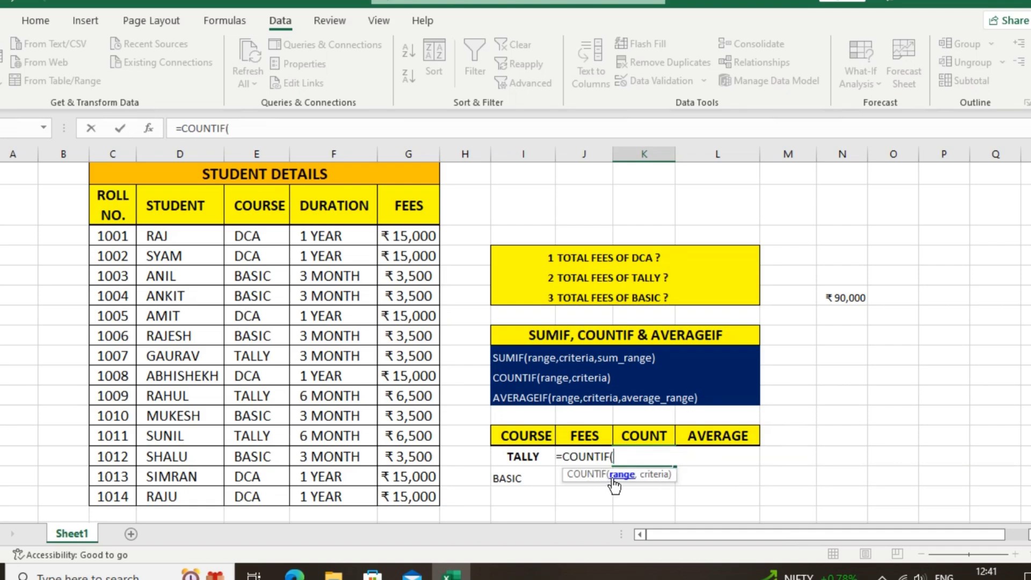
pyautogui.moveTo(254, 209); pyautogui.dragTo(247, 481)
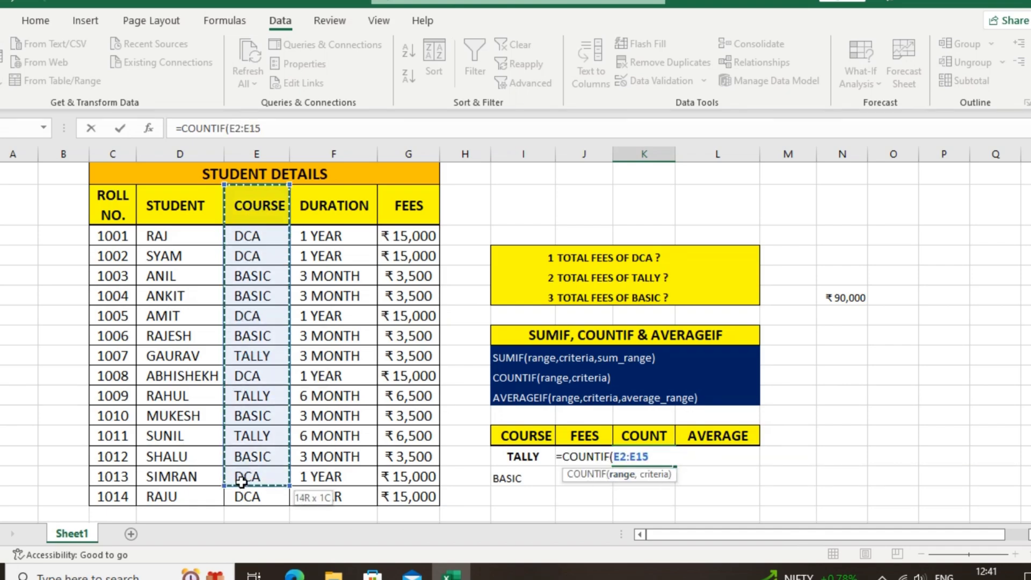
pyautogui.write(',')
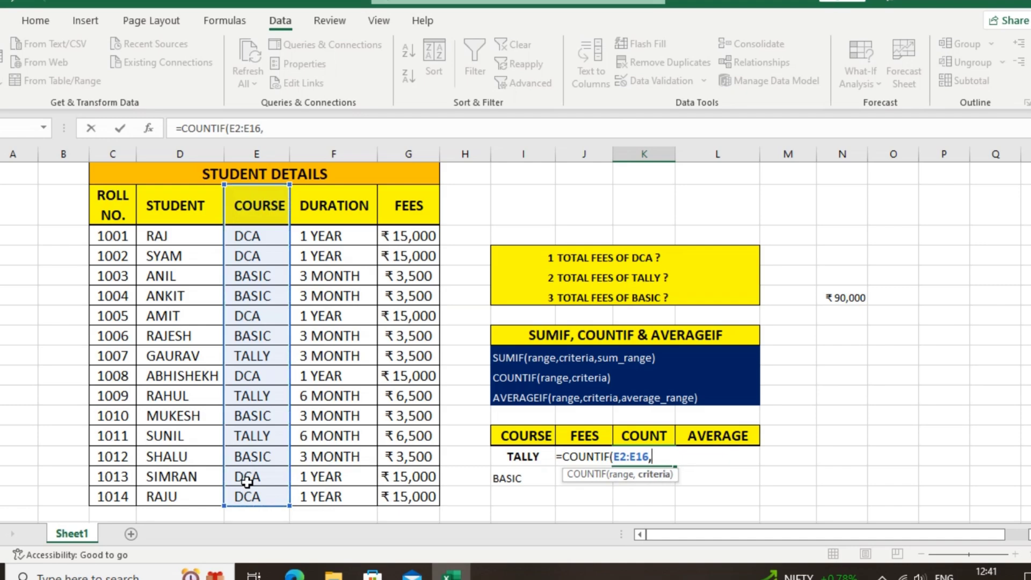
pyautogui.click(529, 456)
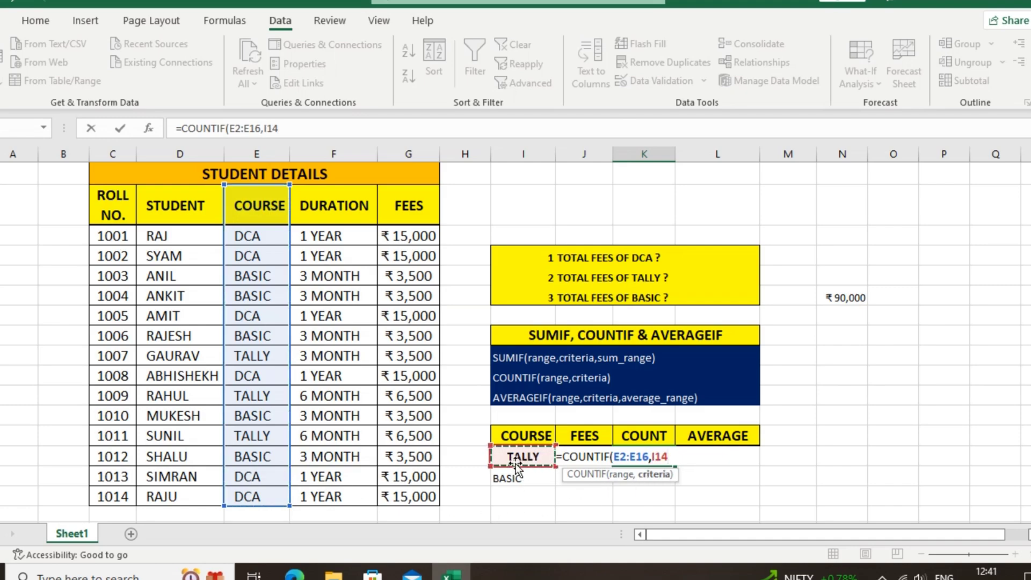
pyautogui.press('Return')
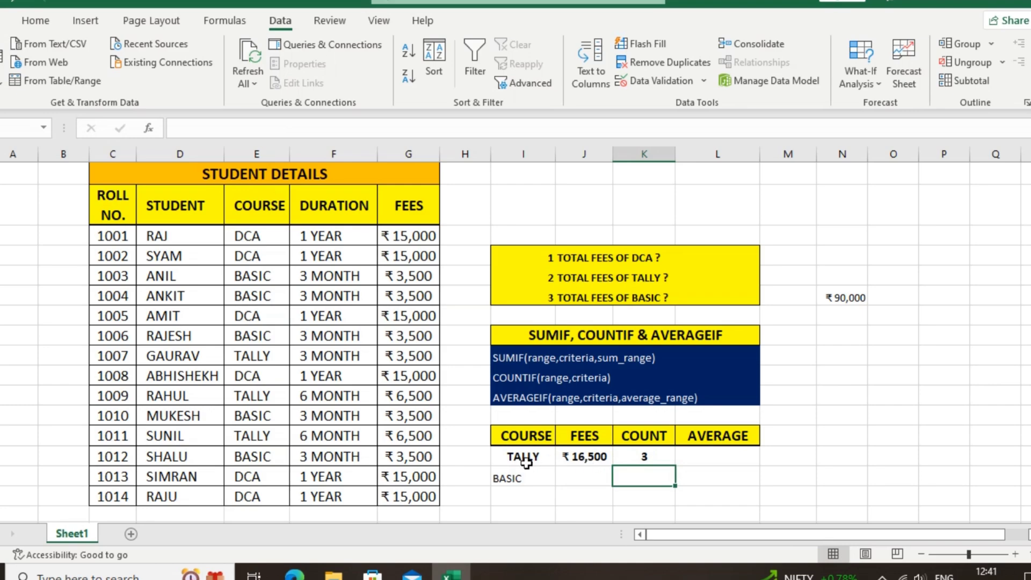
# Verify the COUNTIF result of 3 against the TALLY rows in the COURSE column.
pyautogui.click(634, 457)
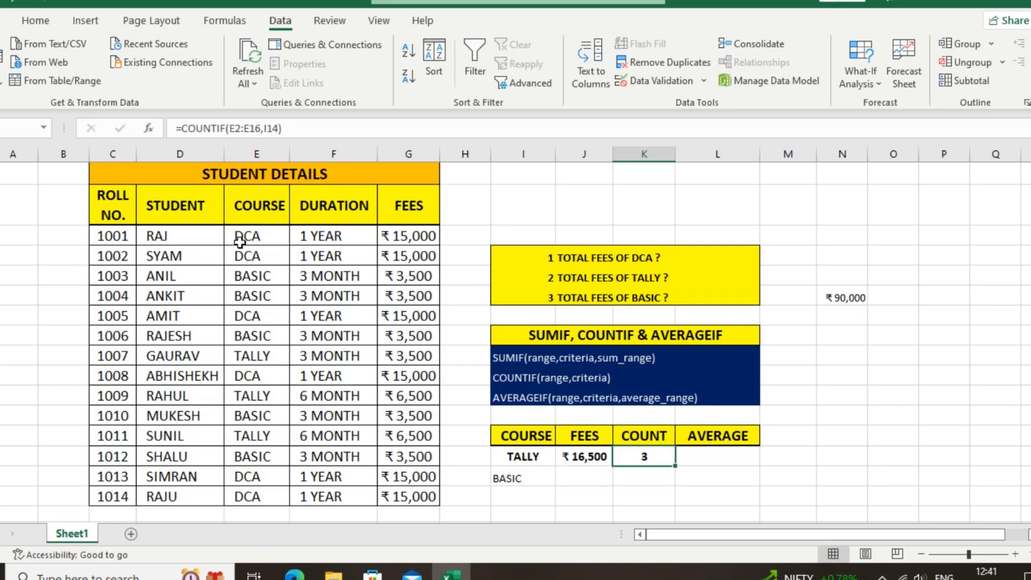
pyautogui.click(252, 355)
pyautogui.click(255, 399)
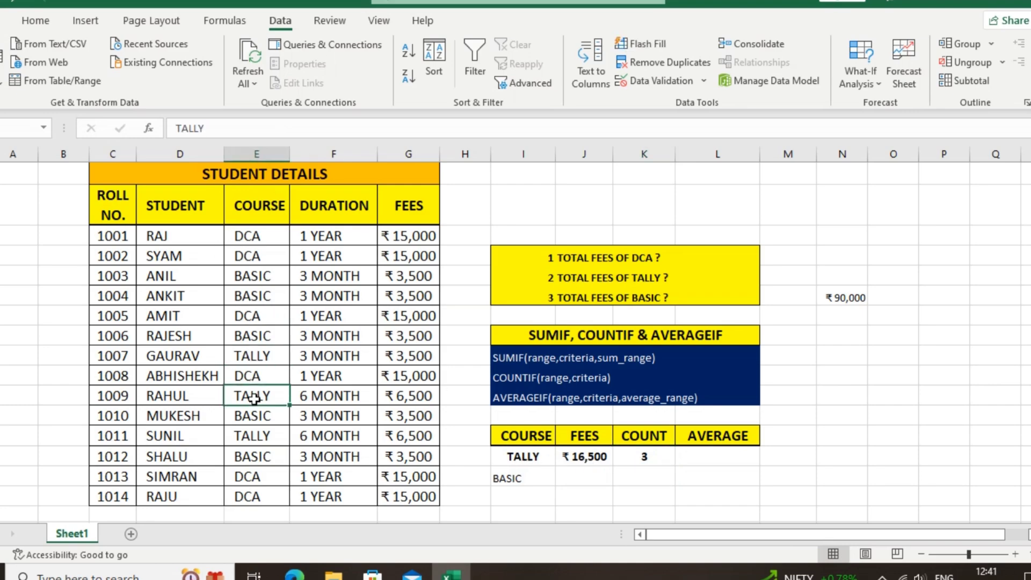
pyautogui.click(254, 438)
pyautogui.click(687, 457)
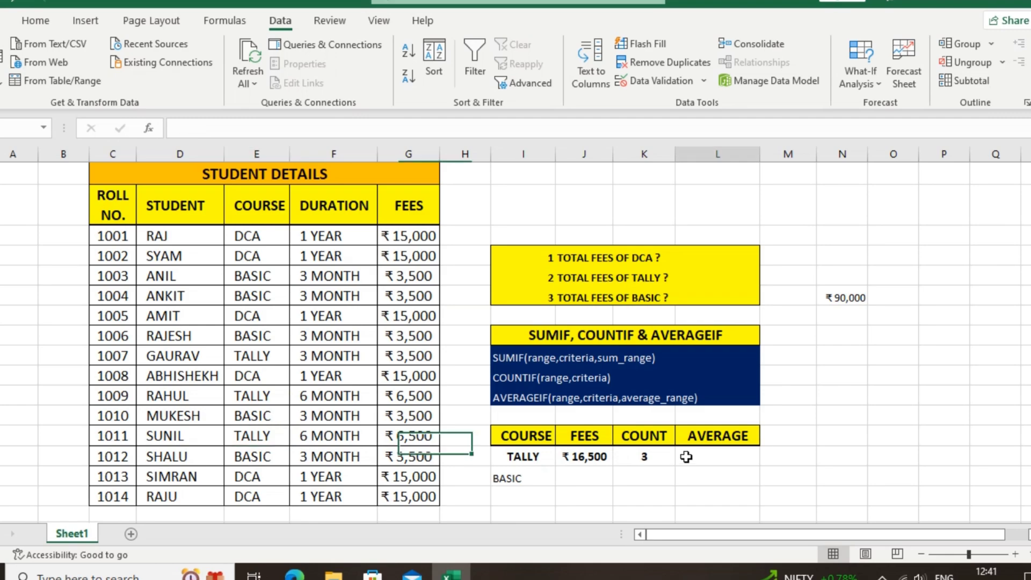
pyautogui.click(641, 457)
pyautogui.click(693, 457)
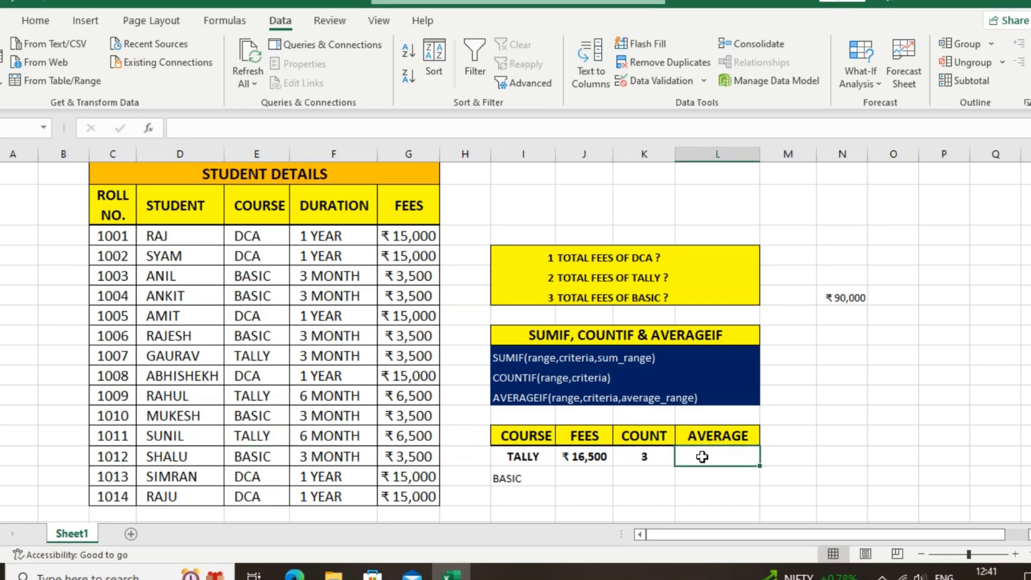
# Enter =AVERAGEIF(E2:E16,I14,G2:G16) in L14, averaging TALLY fees to ₹5,500.
pyautogui.write('=AV')
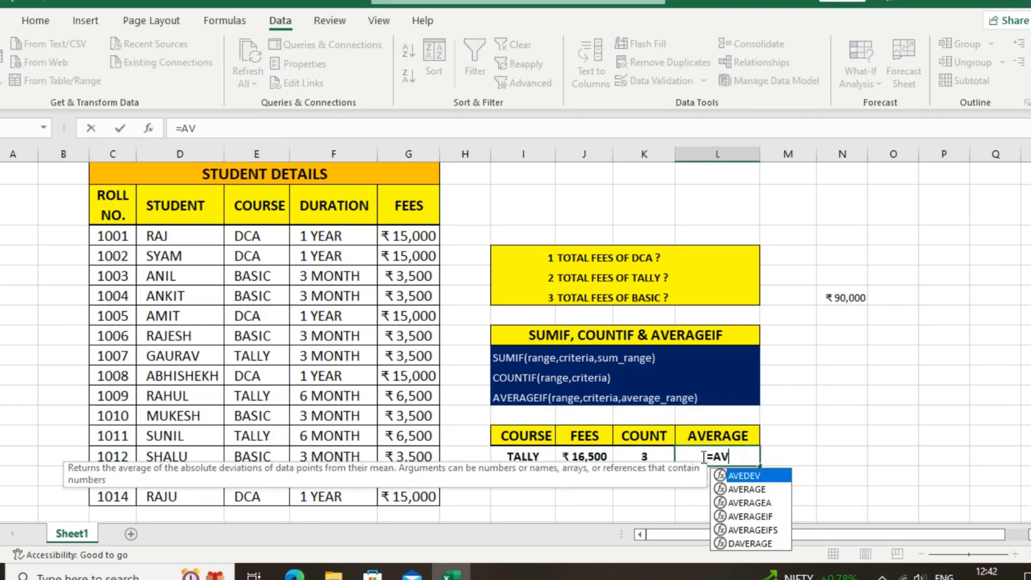
pyautogui.write('ERAGEIF(')
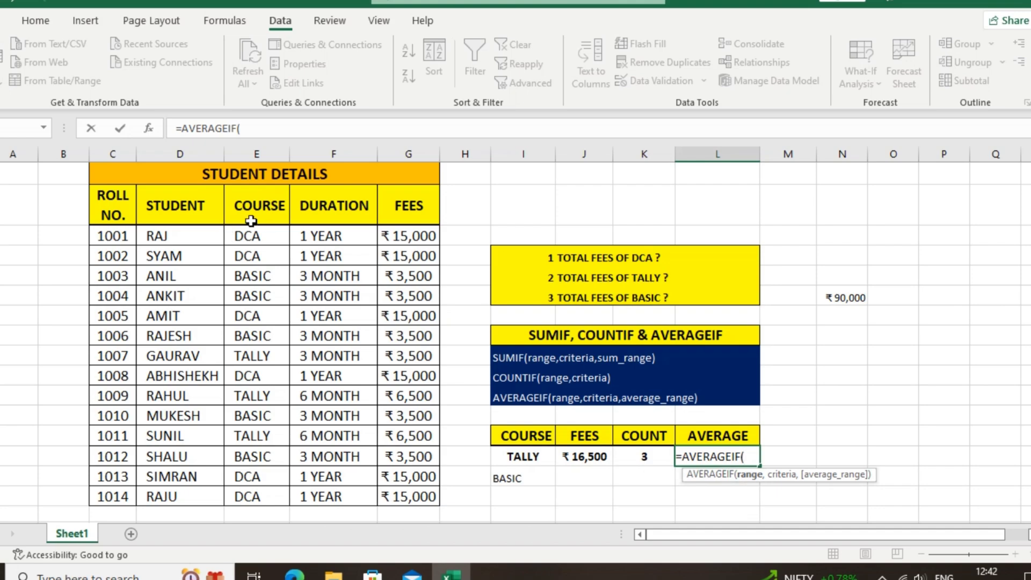
pyautogui.moveTo(252, 213); pyautogui.dragTo(263, 495)
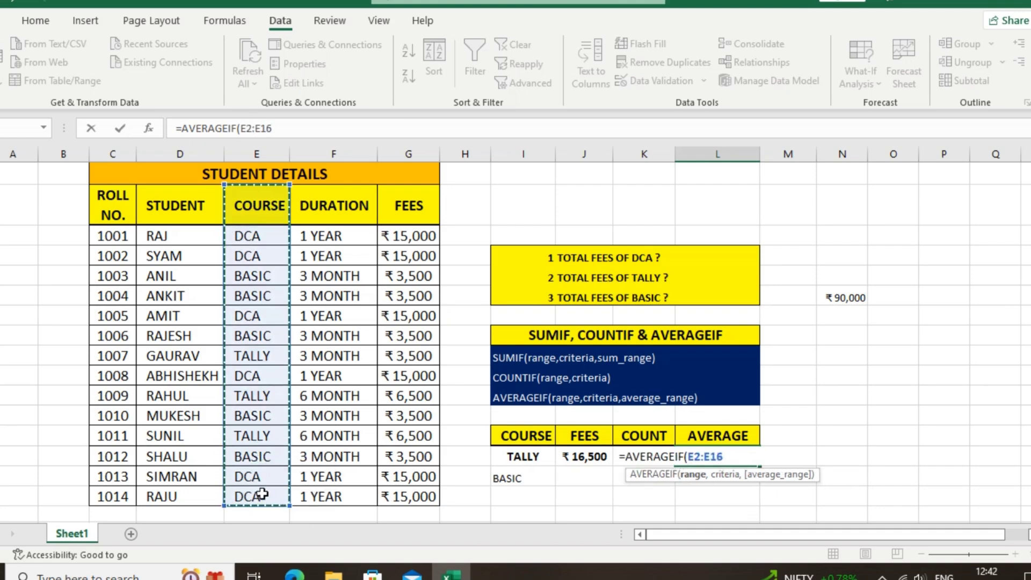
pyautogui.write(',')
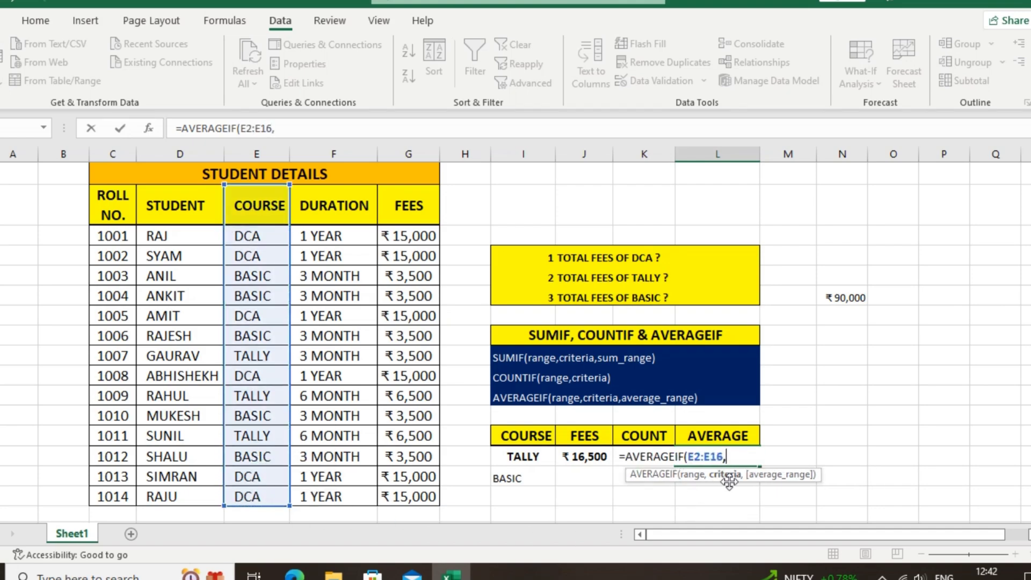
pyautogui.click(534, 458)
pyautogui.write(',')
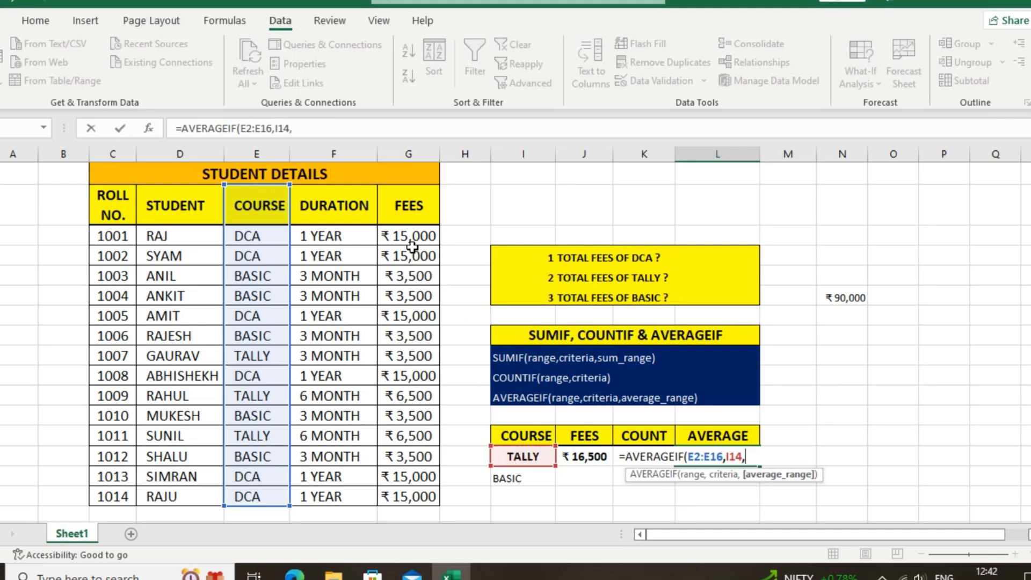
pyautogui.moveTo(398, 213); pyautogui.dragTo(414, 494)
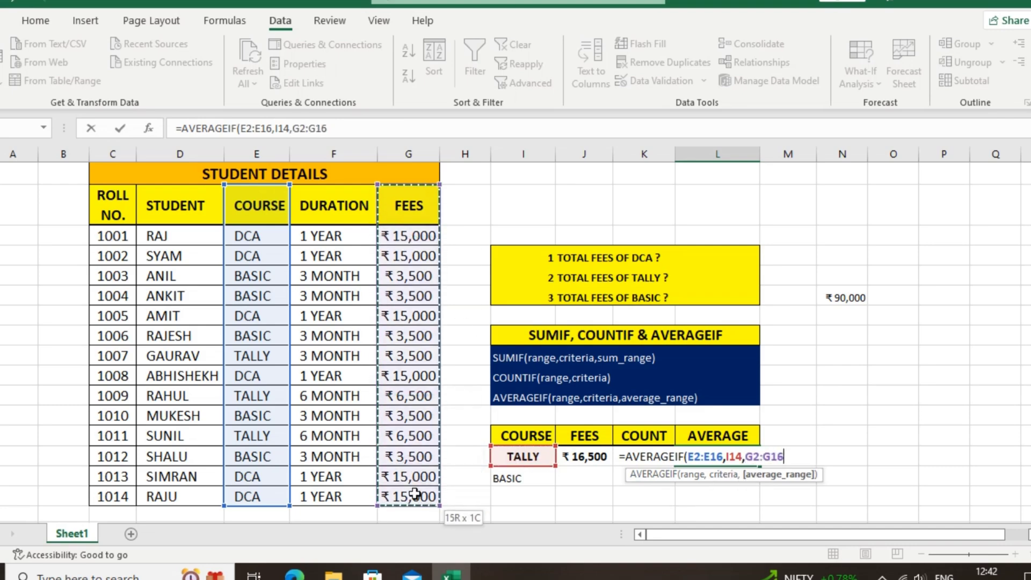
pyautogui.press('Return')
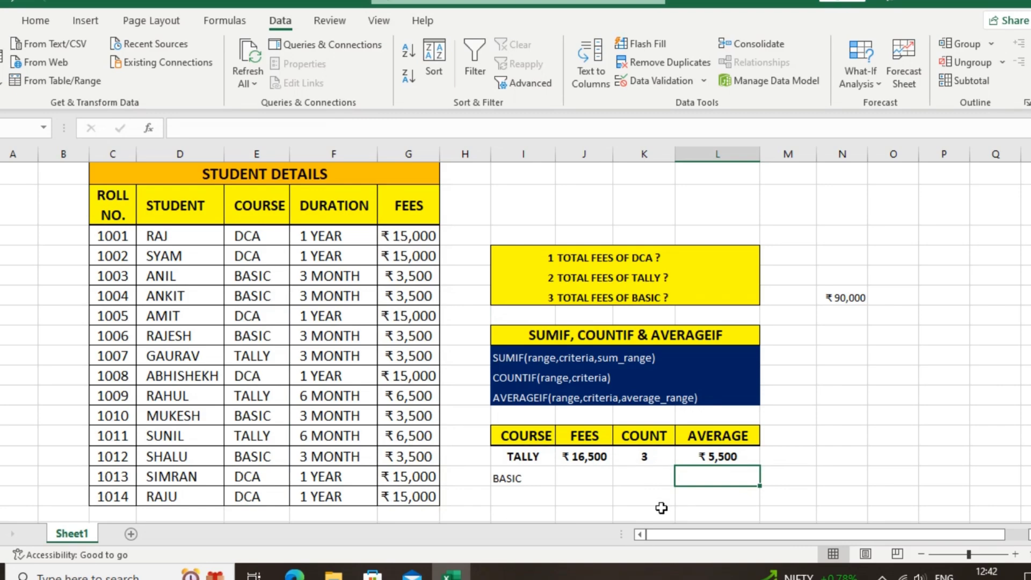
pyautogui.click(695, 451)
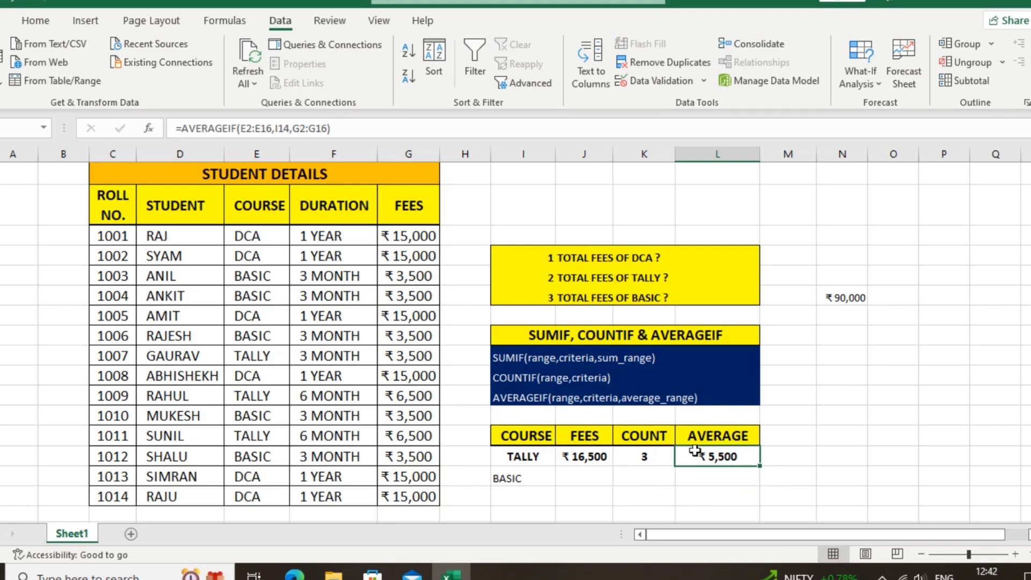
pyautogui.click(521, 454)
pyautogui.click(720, 460)
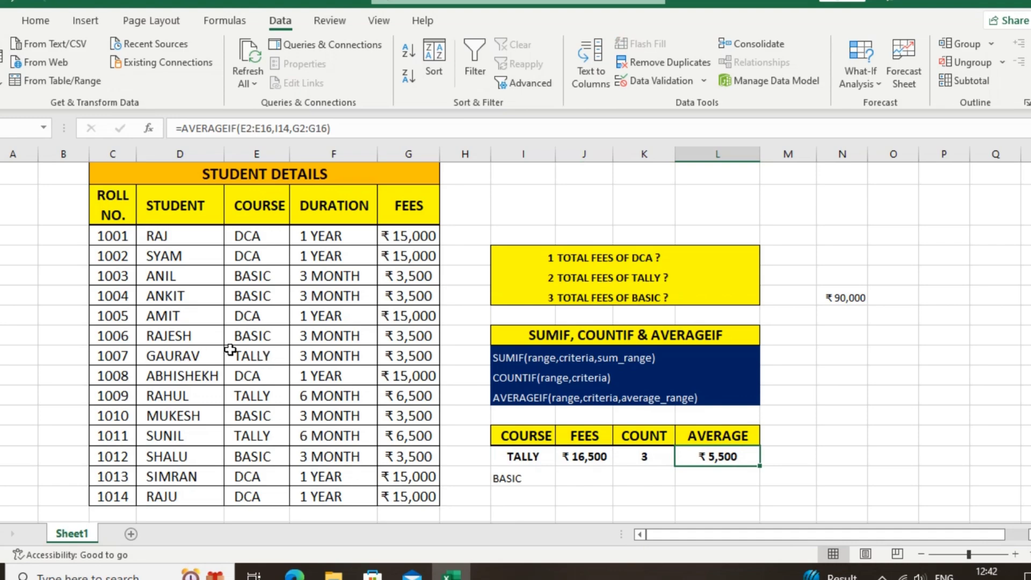
pyautogui.click(258, 356)
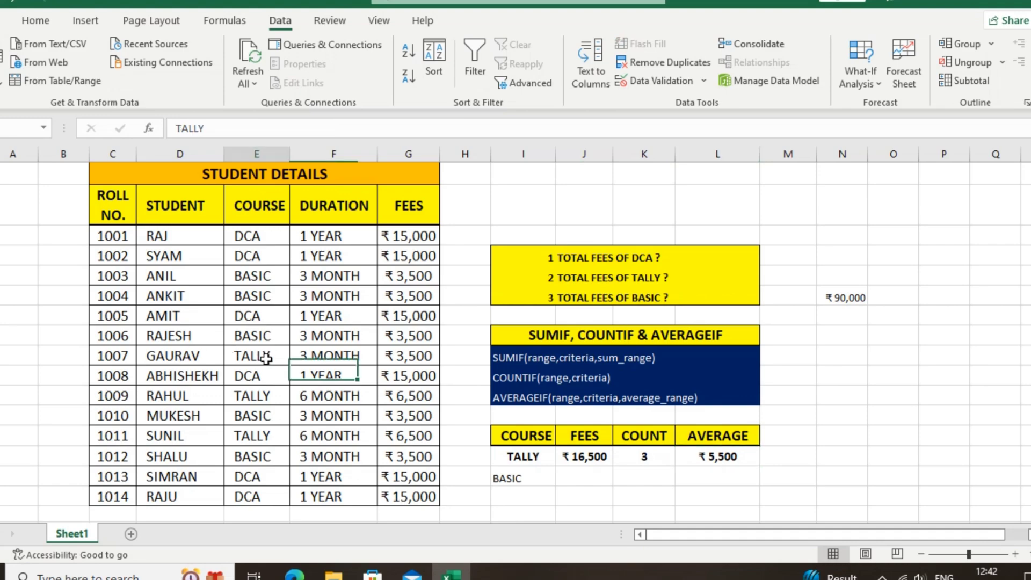
pyautogui.click(396, 354)
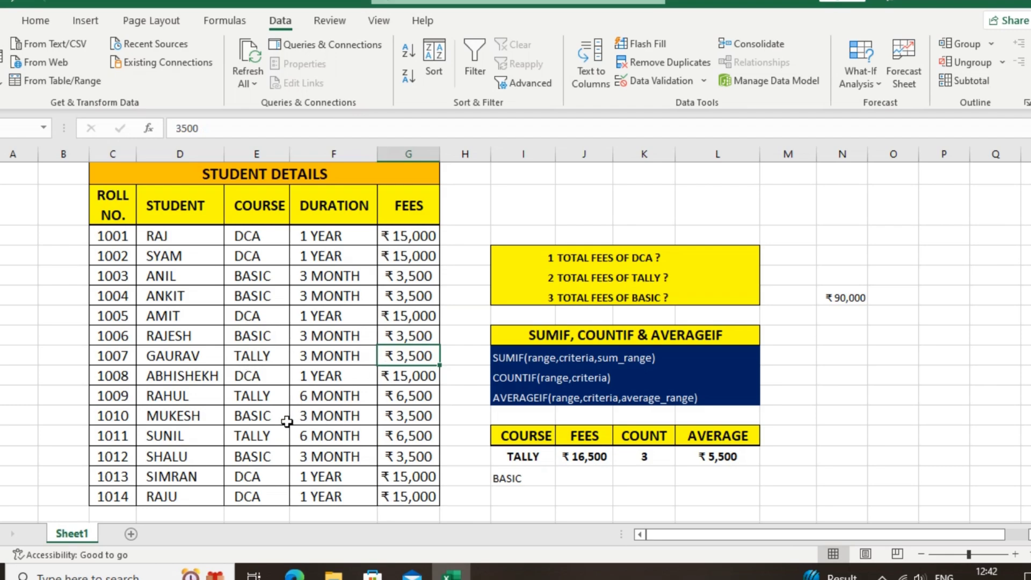
pyautogui.click(386, 436)
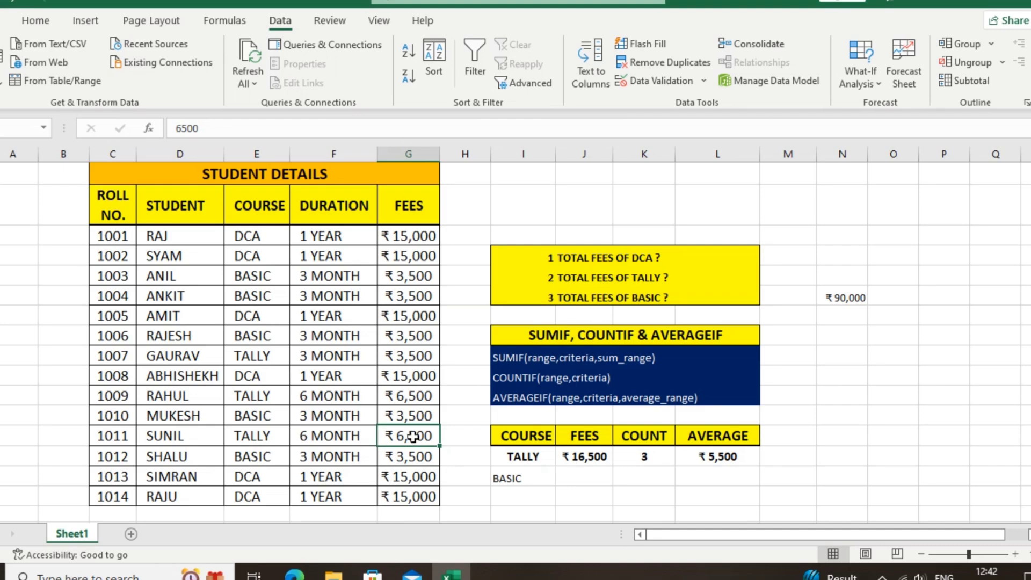
pyautogui.click(408, 396)
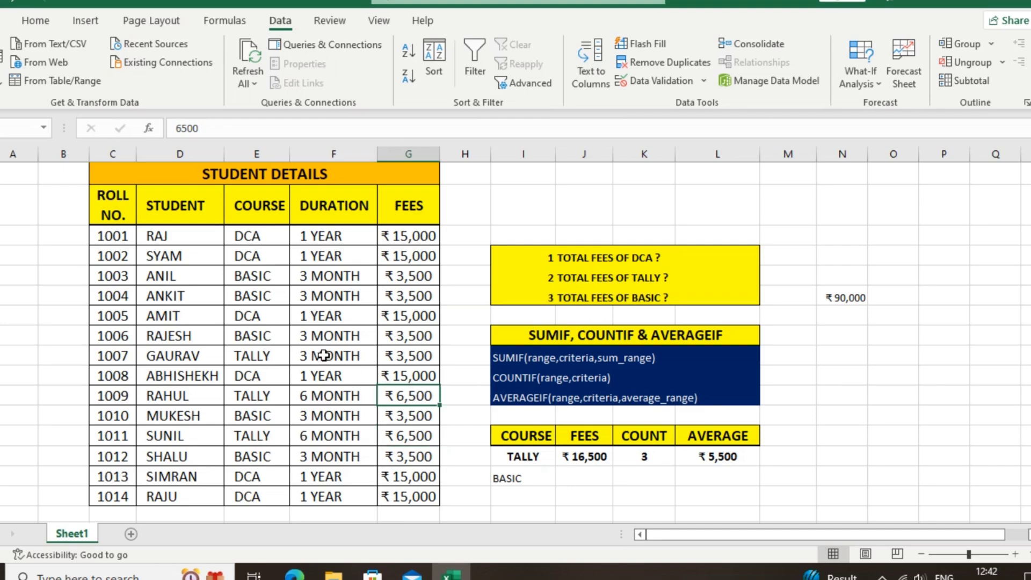
pyautogui.click(323, 416)
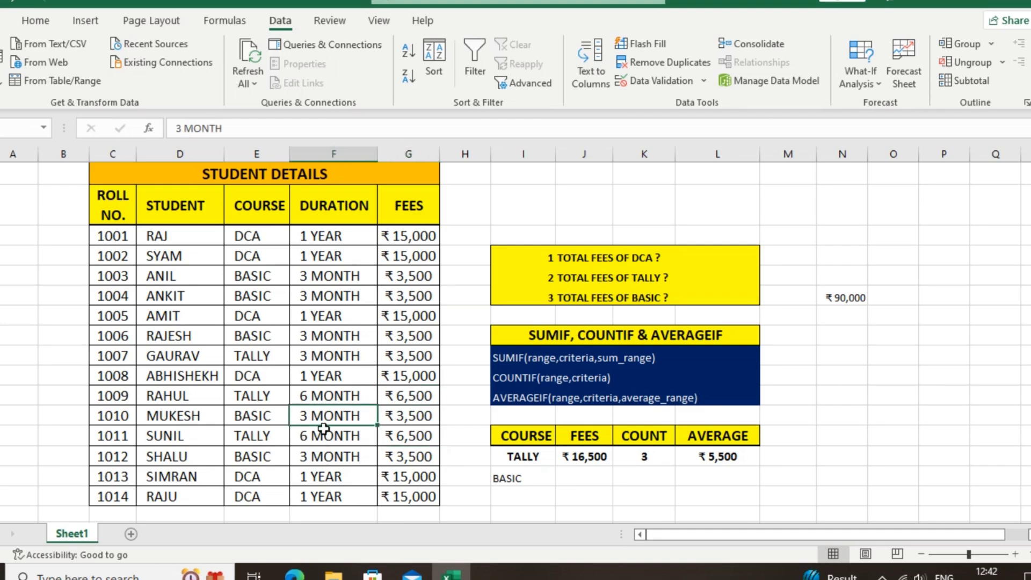
pyautogui.click(339, 453)
pyautogui.click(394, 454)
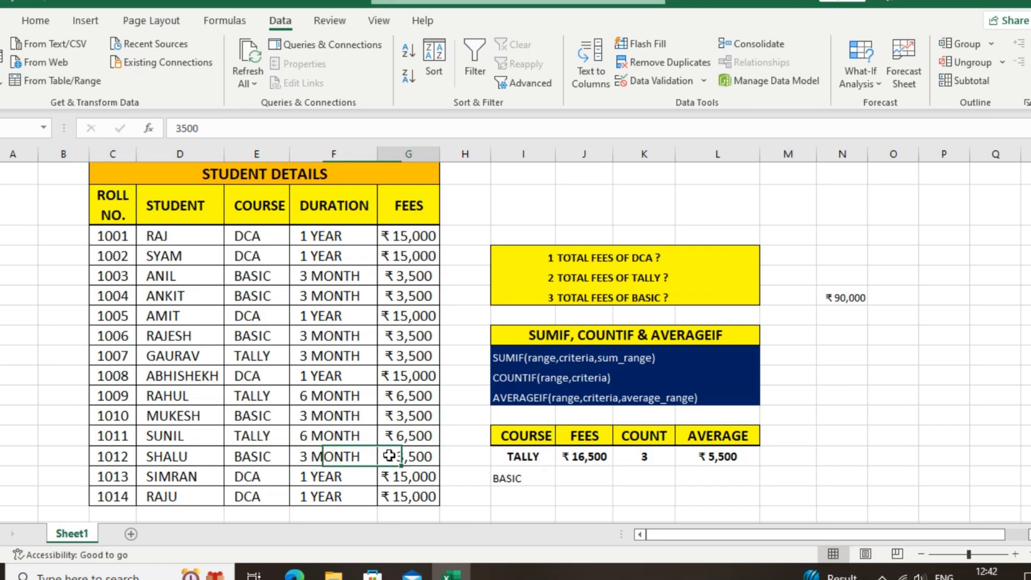
pyautogui.click(743, 459)
pyautogui.click(635, 461)
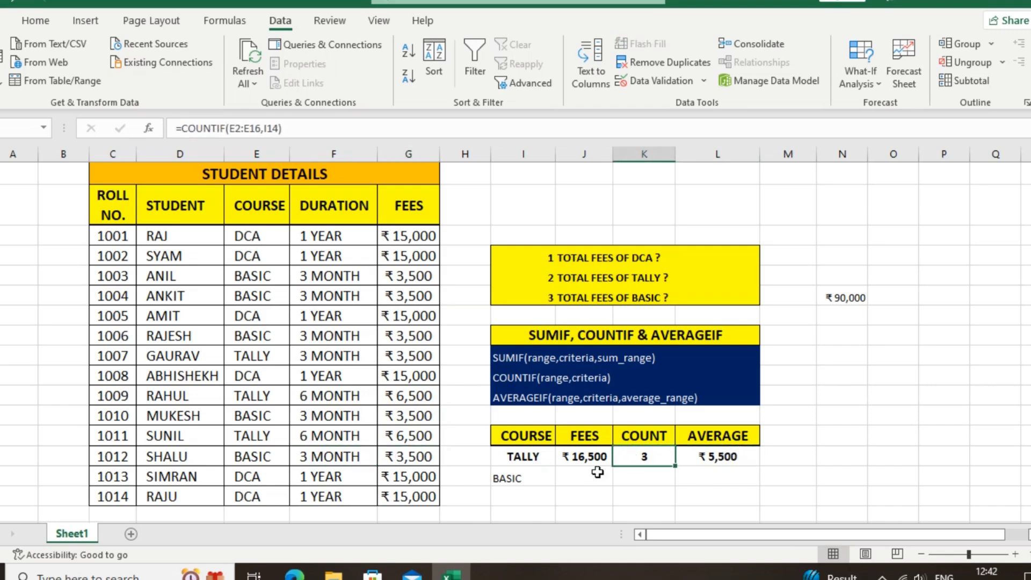
pyautogui.click(647, 480)
# Pick DCA from the I14 course dropdown and review the resulting fee, count and average.
pyautogui.click(648, 452)
pyautogui.click(591, 456)
pyautogui.click(541, 457)
pyautogui.click(562, 459)
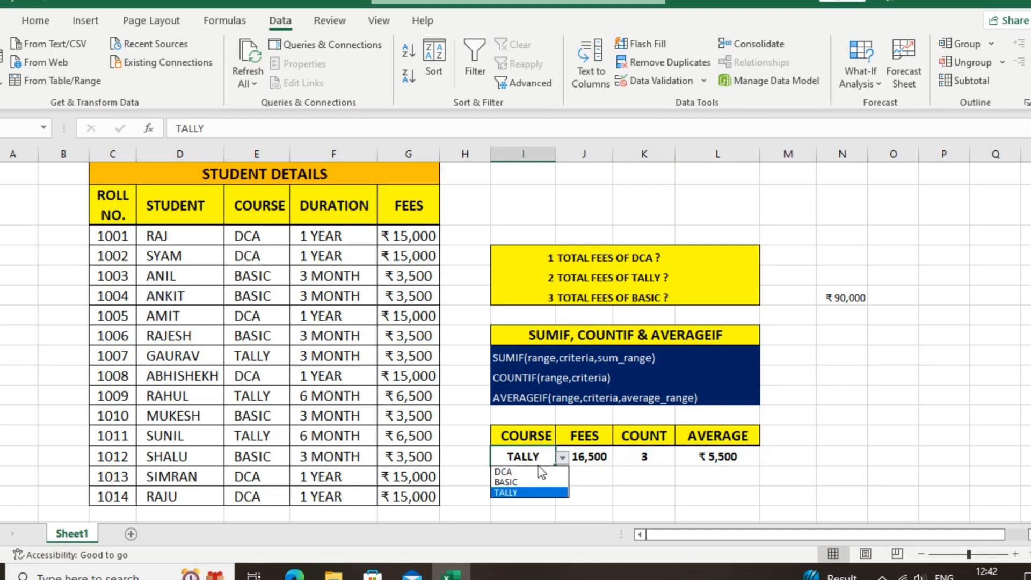
pyautogui.click(539, 468)
pyautogui.click(577, 480)
pyautogui.click(588, 458)
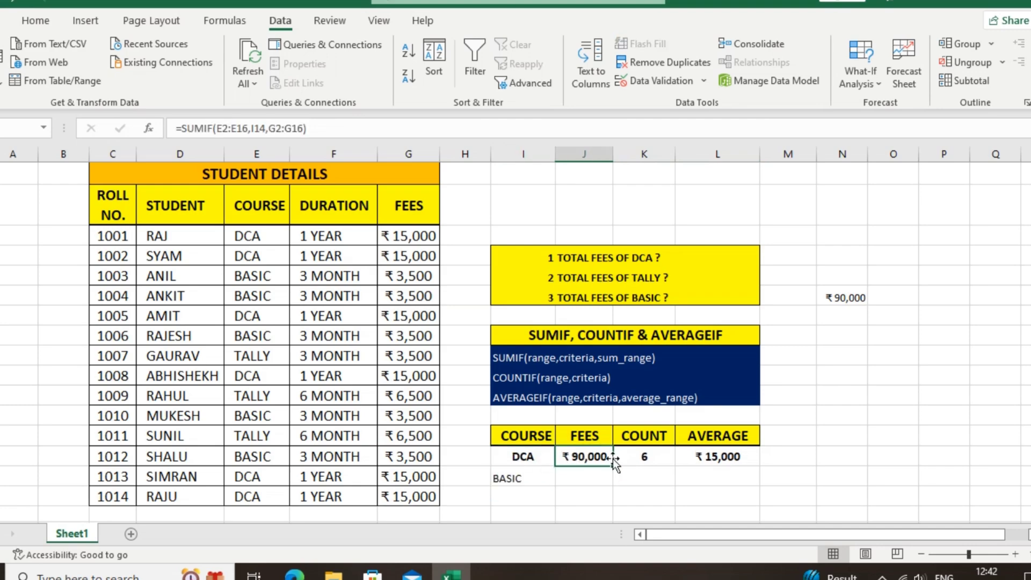
pyautogui.click(645, 458)
pyautogui.click(719, 456)
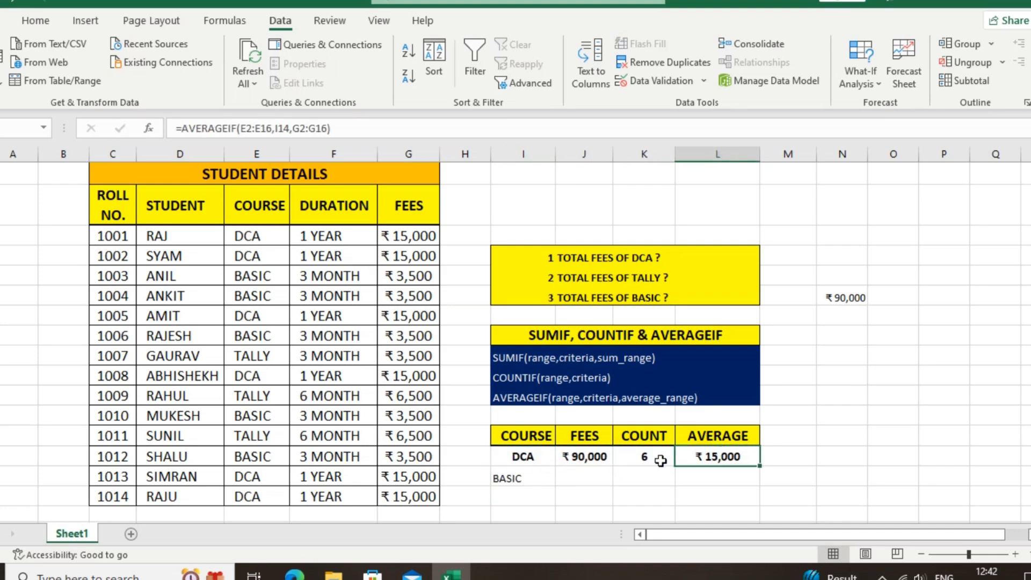
# Switch the I14 course to BASIC using the dropdown.
pyautogui.click(529, 454)
pyautogui.click(563, 458)
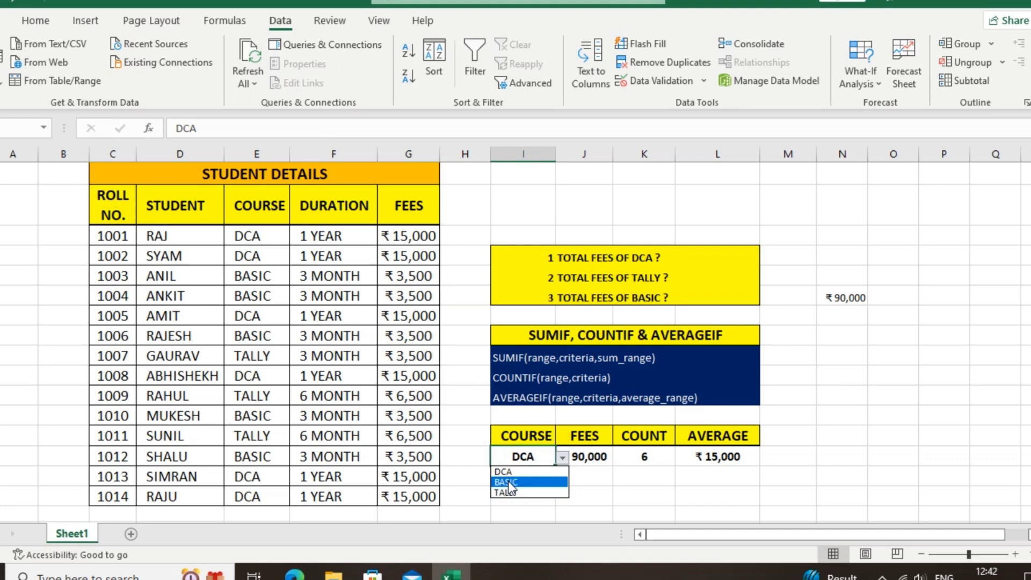
pyautogui.click(529, 482)
pyautogui.click(583, 478)
pyautogui.click(579, 457)
pyautogui.click(587, 480)
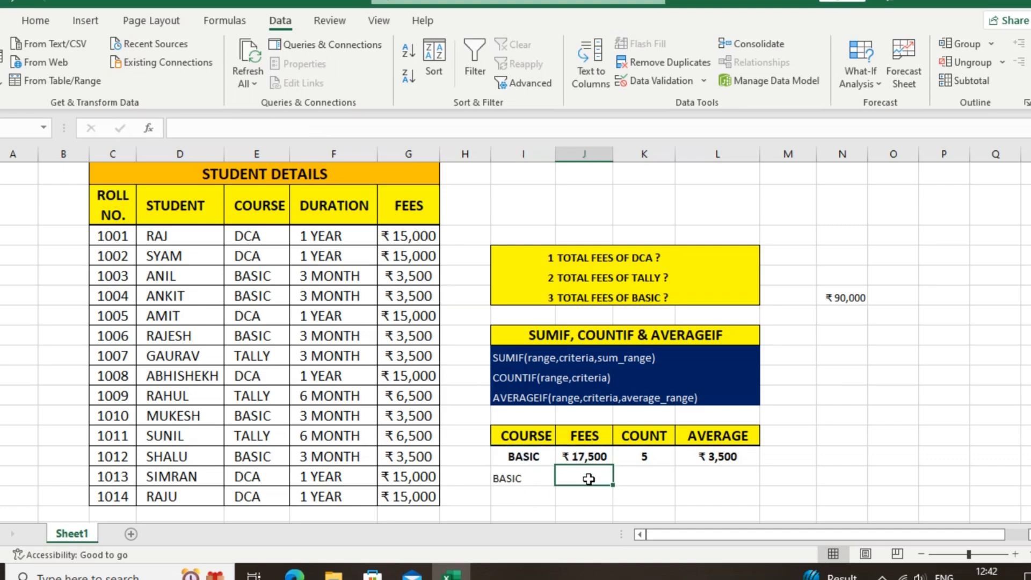
# Review the BASIC results: average ₹3,500, count 5, plus the SUMIF syntax note.
pyautogui.click(705, 455)
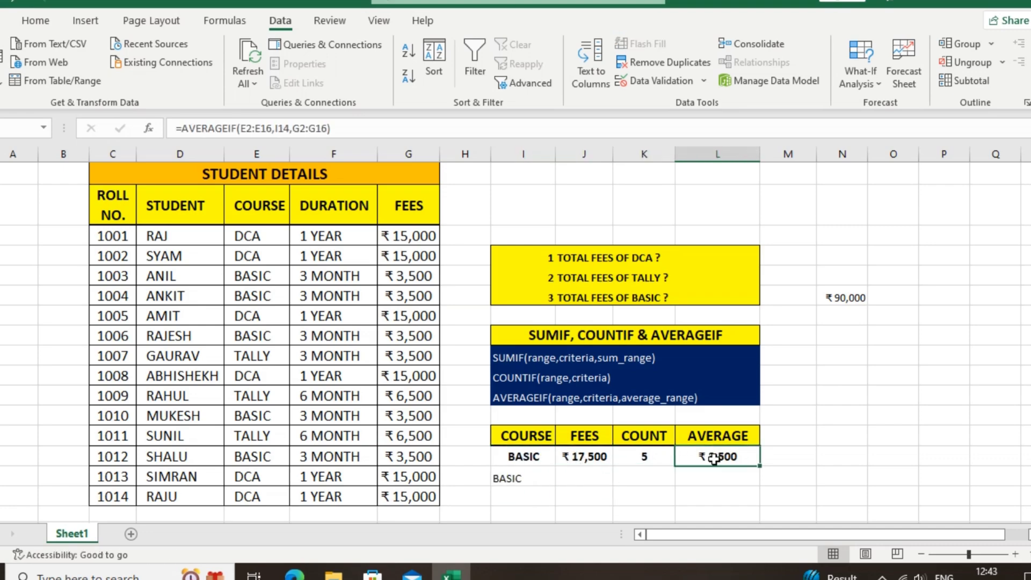
pyautogui.click(706, 494)
pyautogui.click(706, 460)
pyautogui.click(637, 454)
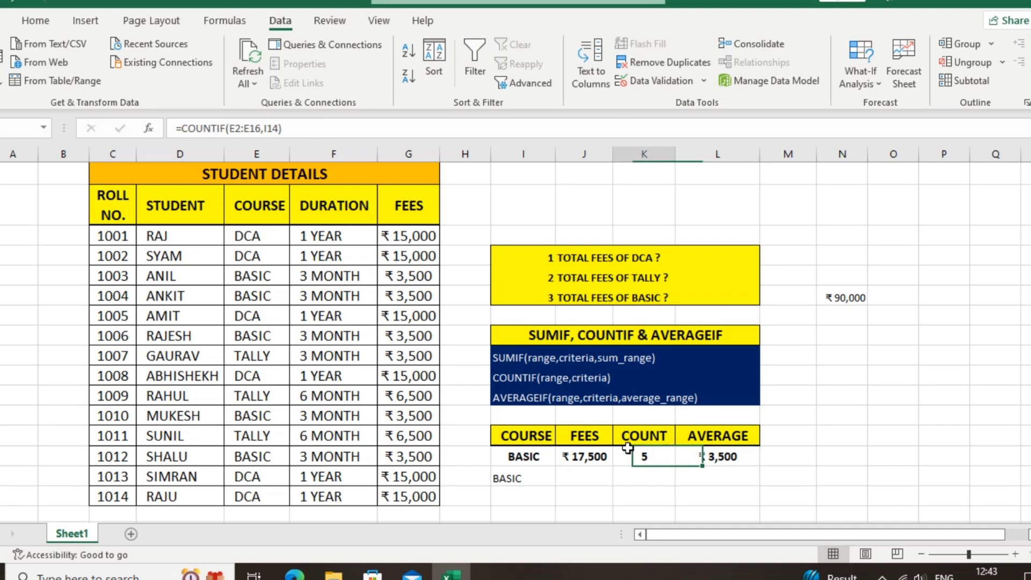
pyautogui.click(507, 364)
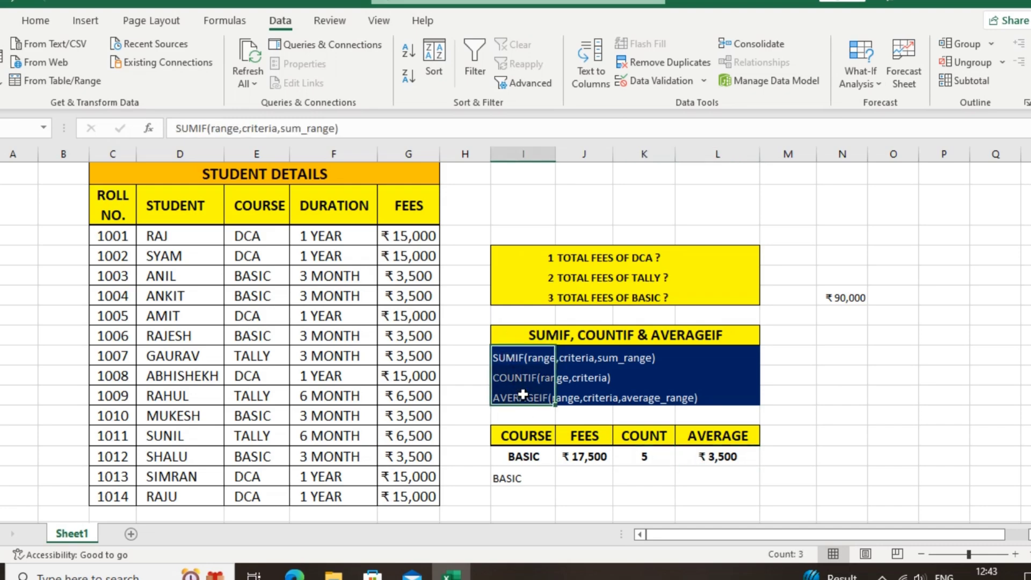
pyautogui.click(600, 471)
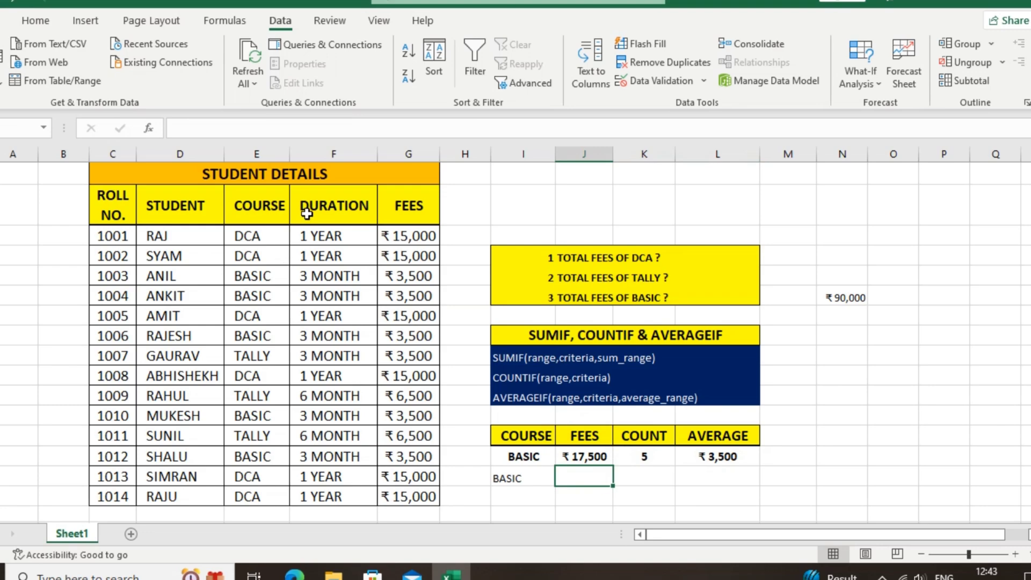
pyautogui.click(573, 277)
pyautogui.click(605, 257)
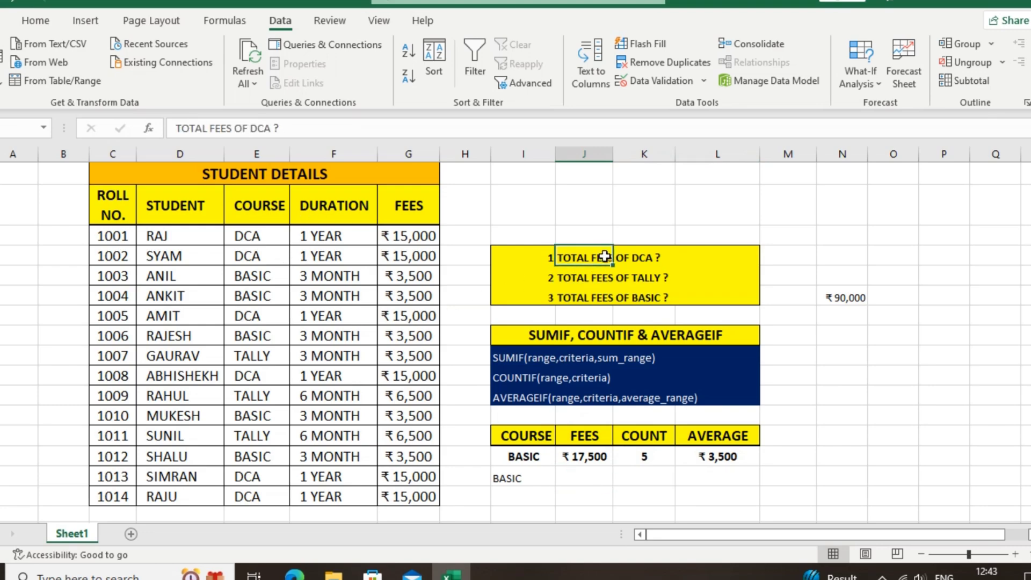
pyautogui.click(592, 282)
pyautogui.click(588, 298)
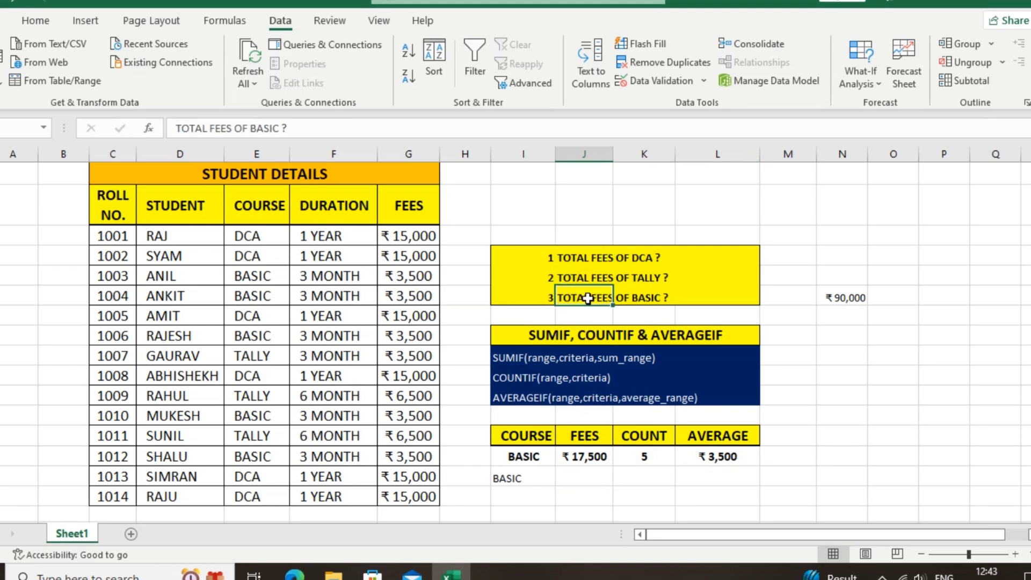
pyautogui.click(568, 461)
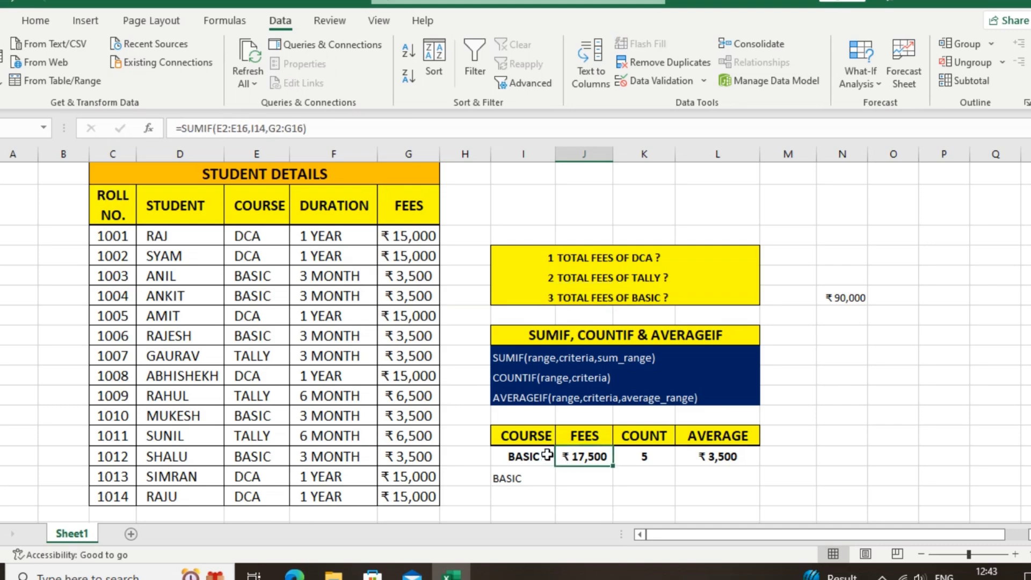
pyautogui.click(547, 456)
pyautogui.click(597, 454)
pyautogui.click(585, 492)
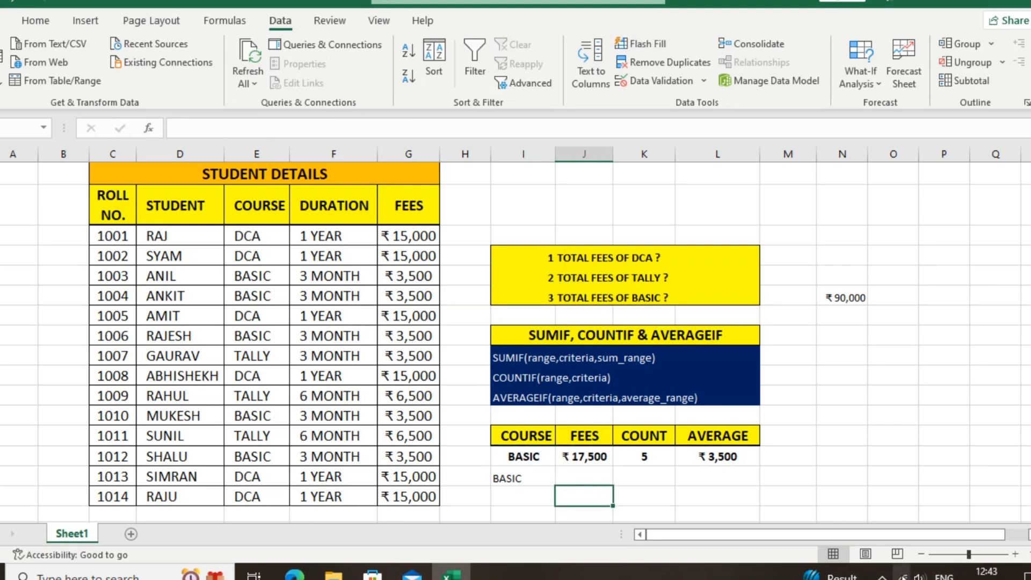
pyautogui.click(882, 576)
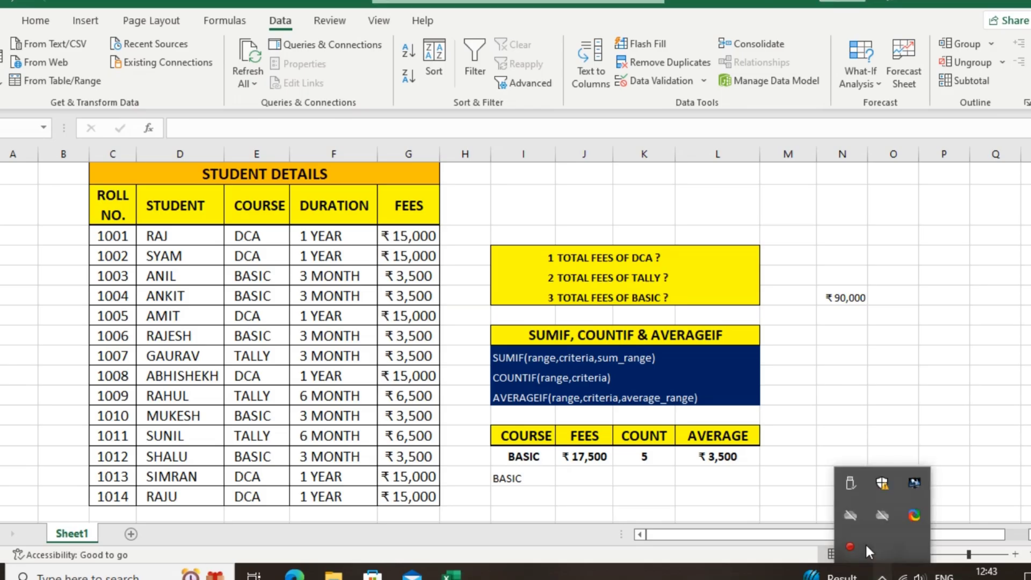